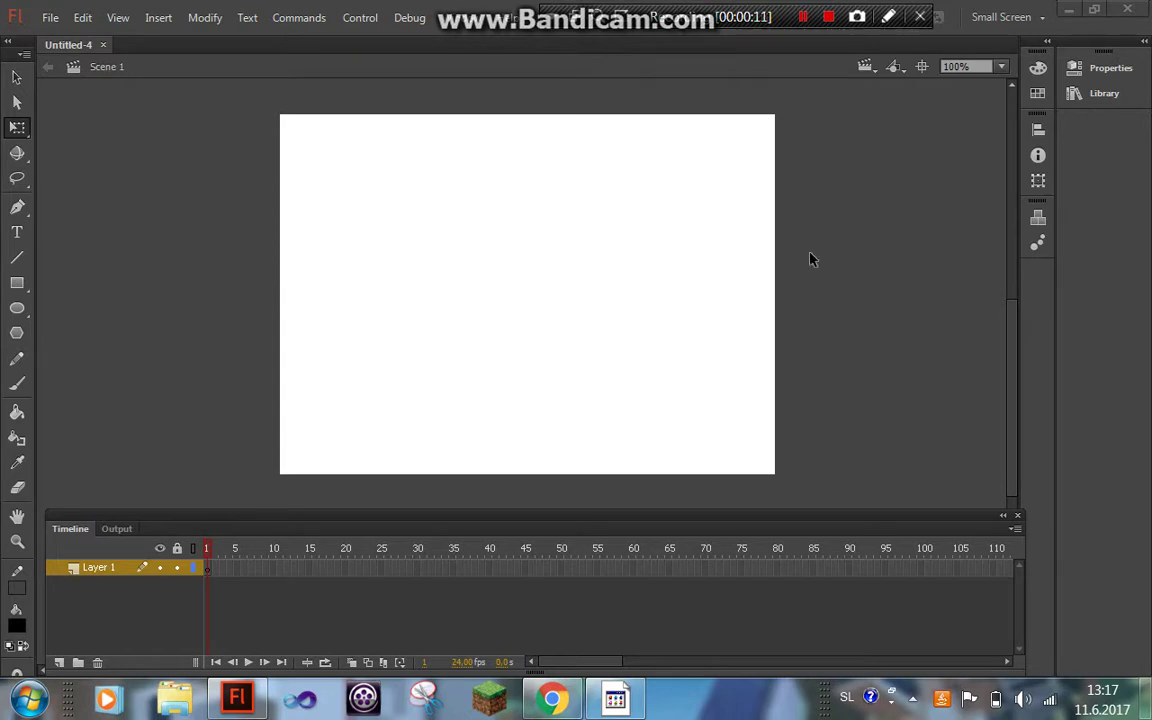
Set the Untitled-4 stage colour to purple in the Properties panel.
click(1108, 70)
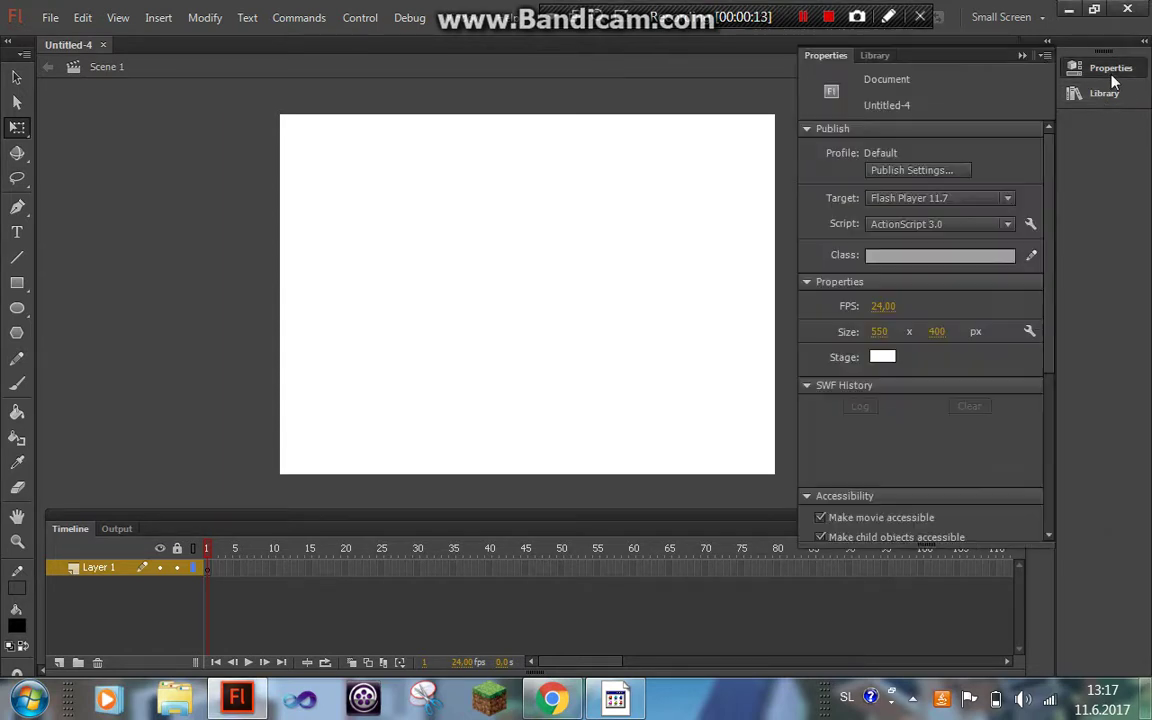
click(882, 358)
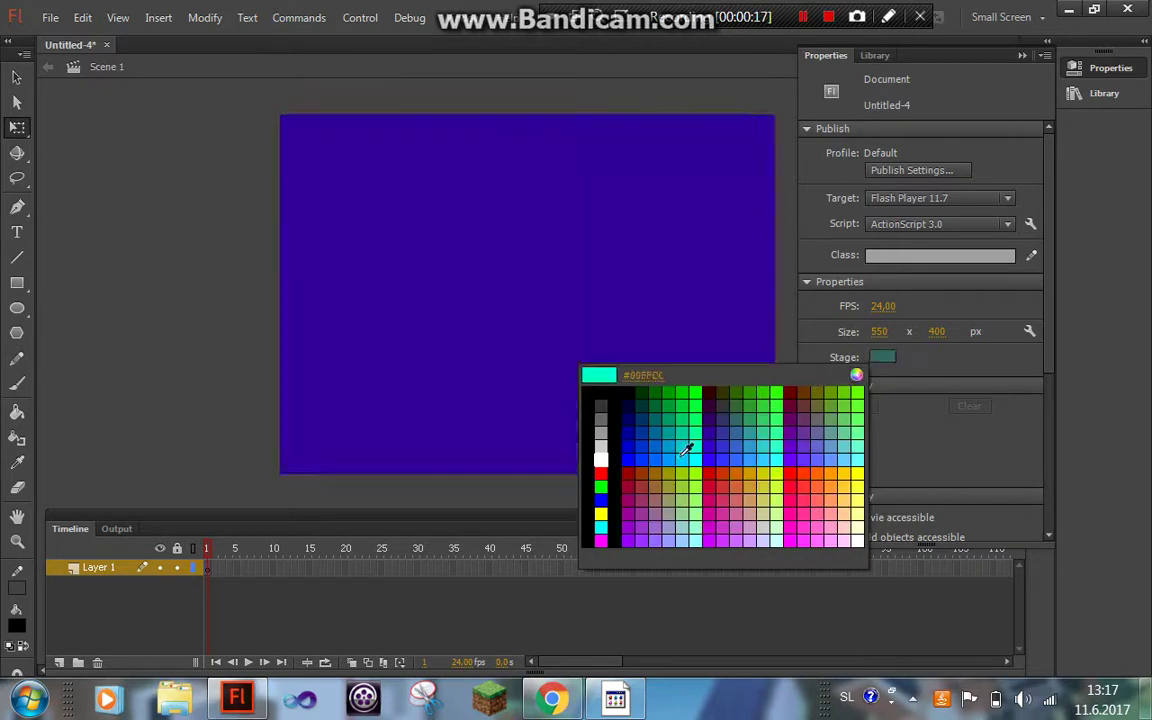
click(626, 532)
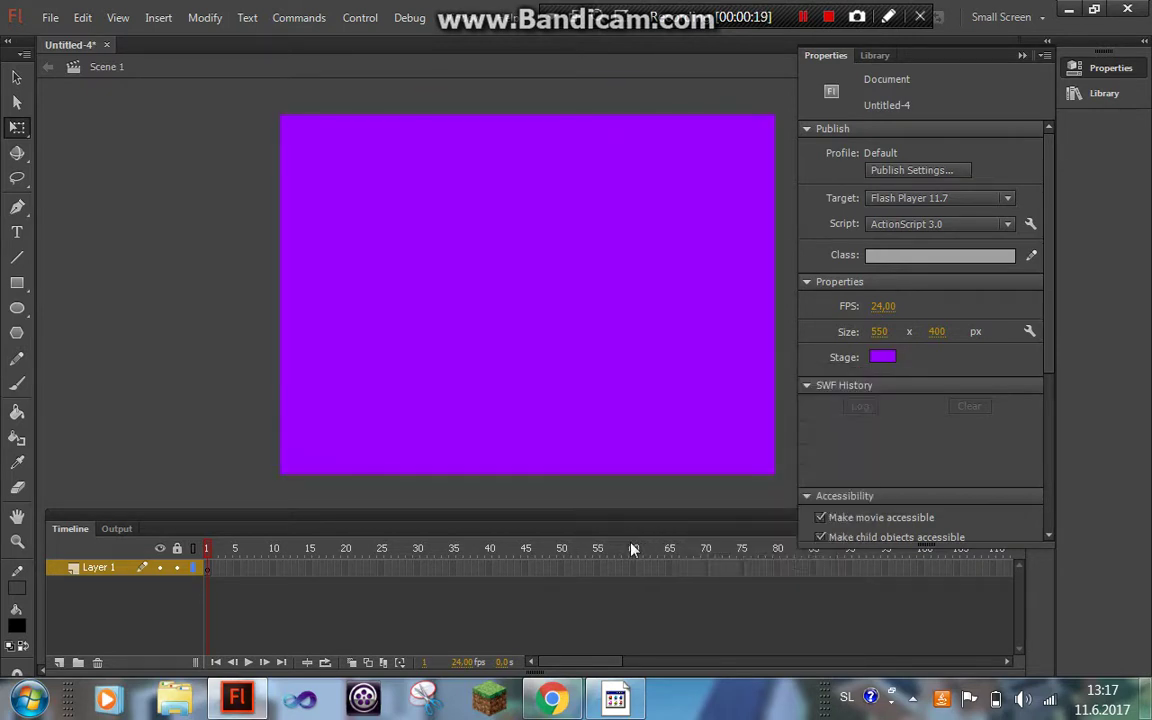
click(312, 293)
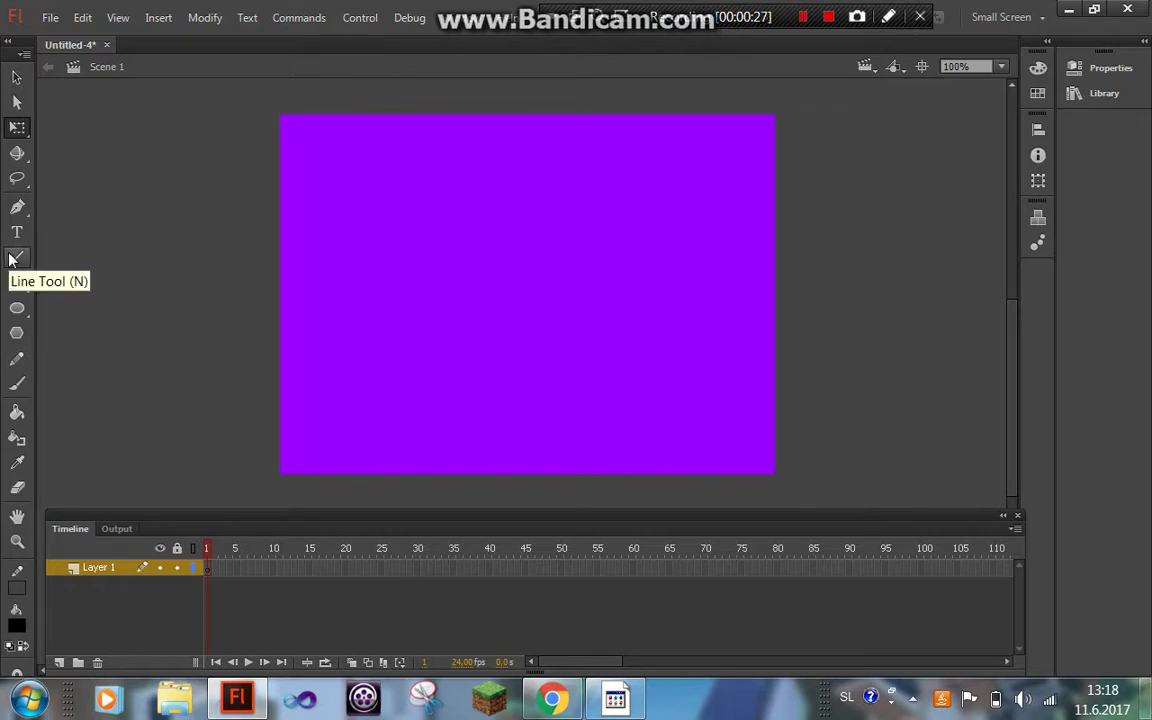
Import the 'download (1)' SUGARSAY picture to the stage and centre it.
click(49, 18)
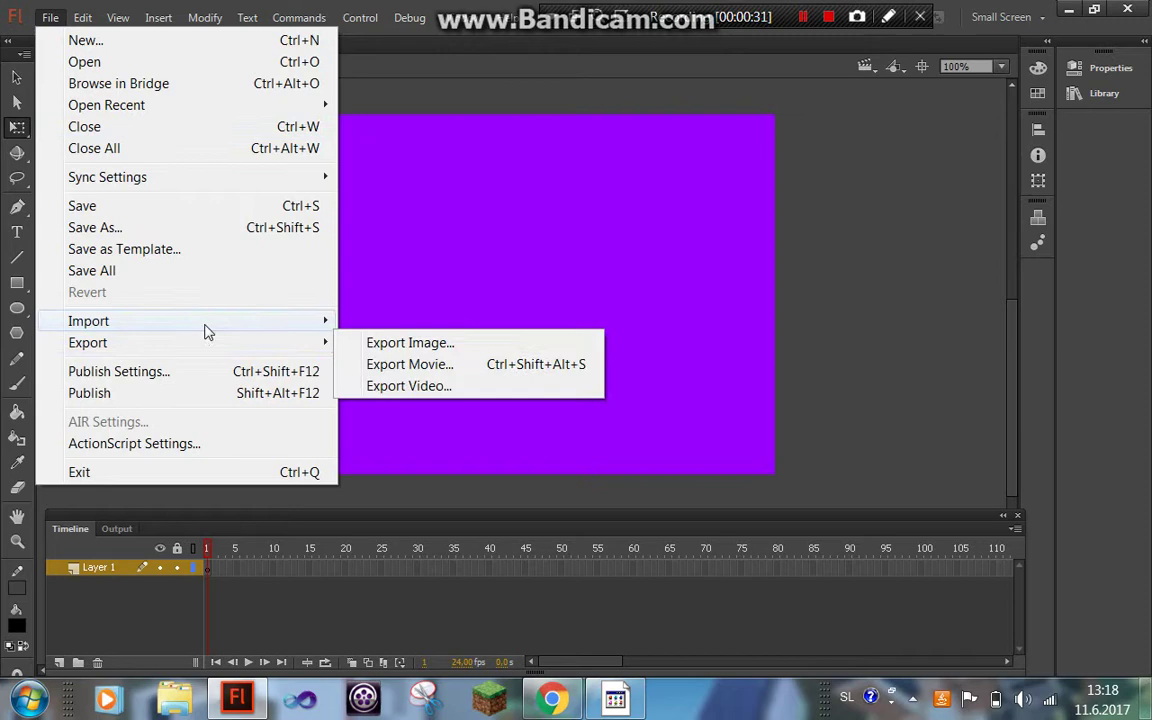
mouse_move(88, 321)
click(382, 323)
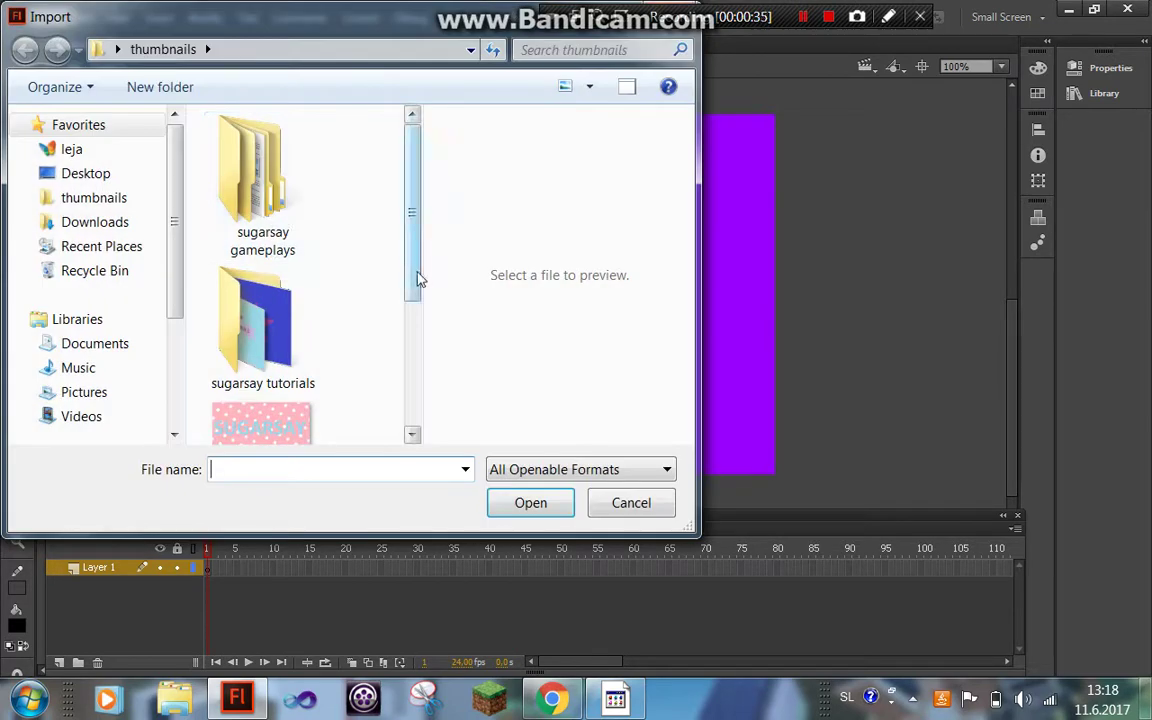
drag(414, 278, 410, 393)
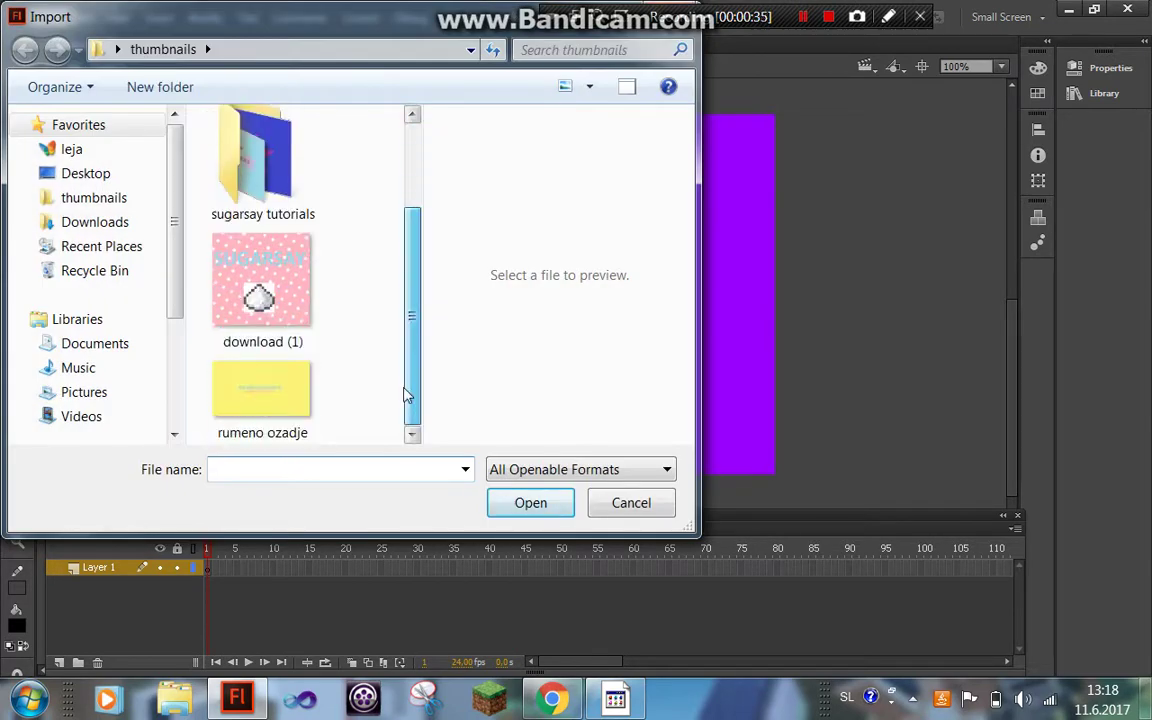
click(260, 285)
click(492, 503)
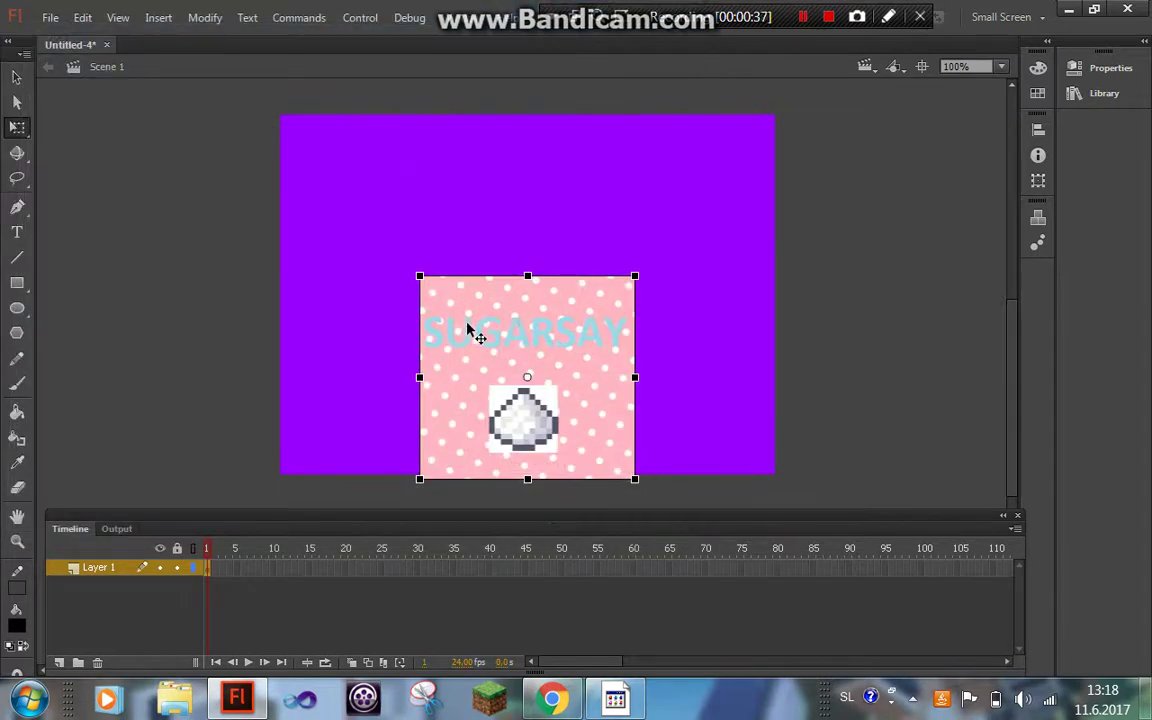
drag(527, 337, 513, 265)
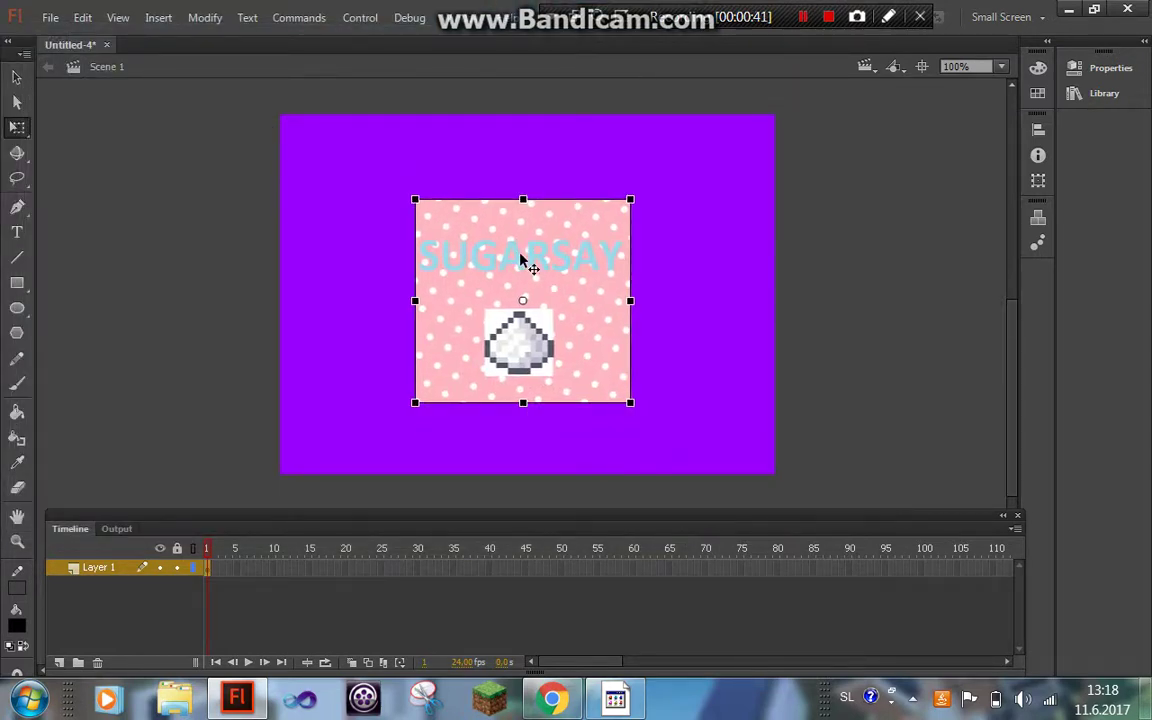
click(722, 239)
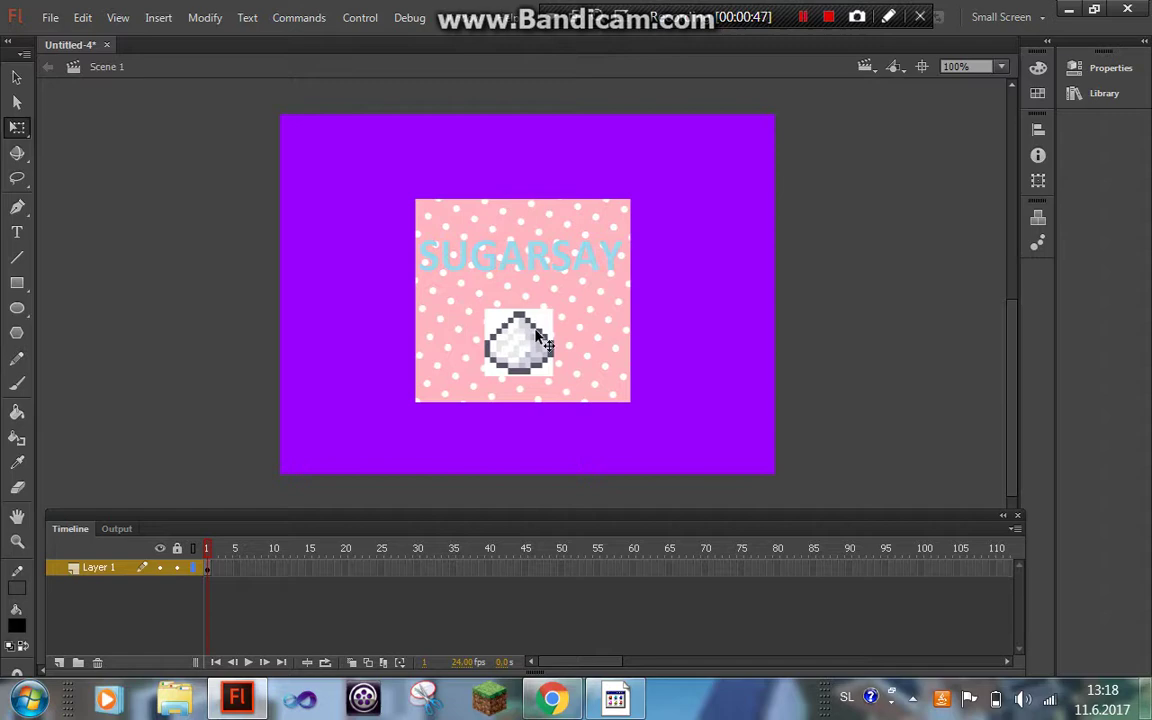
Break the picture apart and move the SUGA quarter to the upper left.
right_click(492, 252)
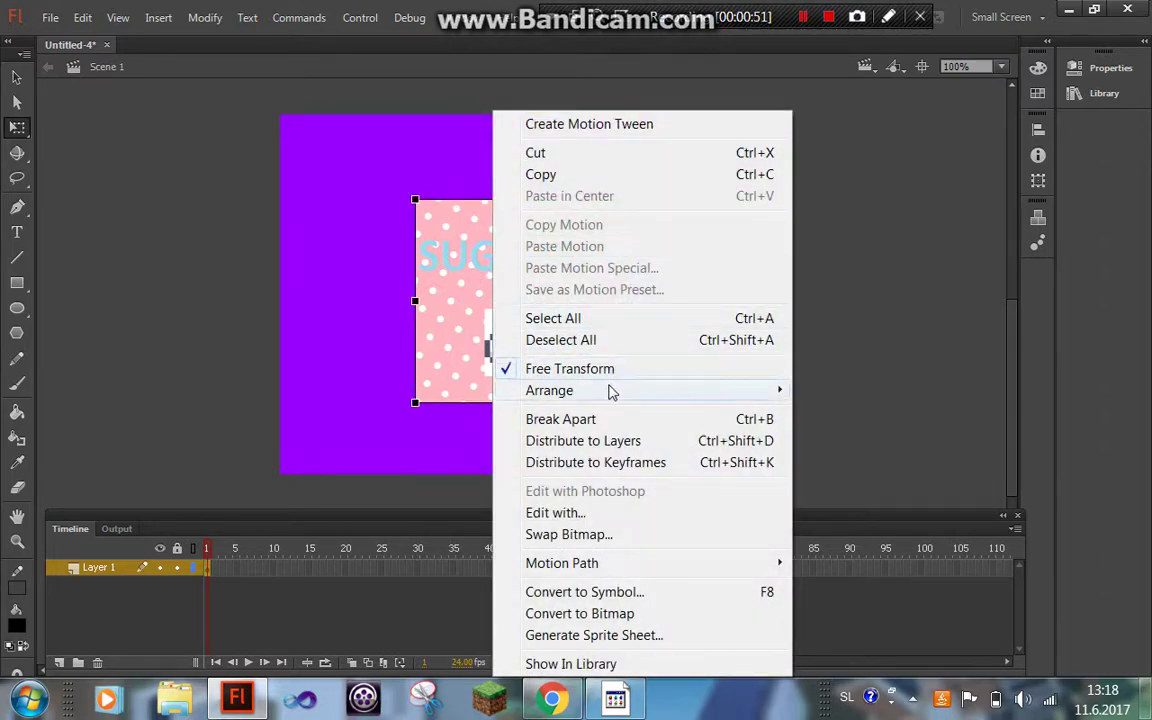
click(600, 421)
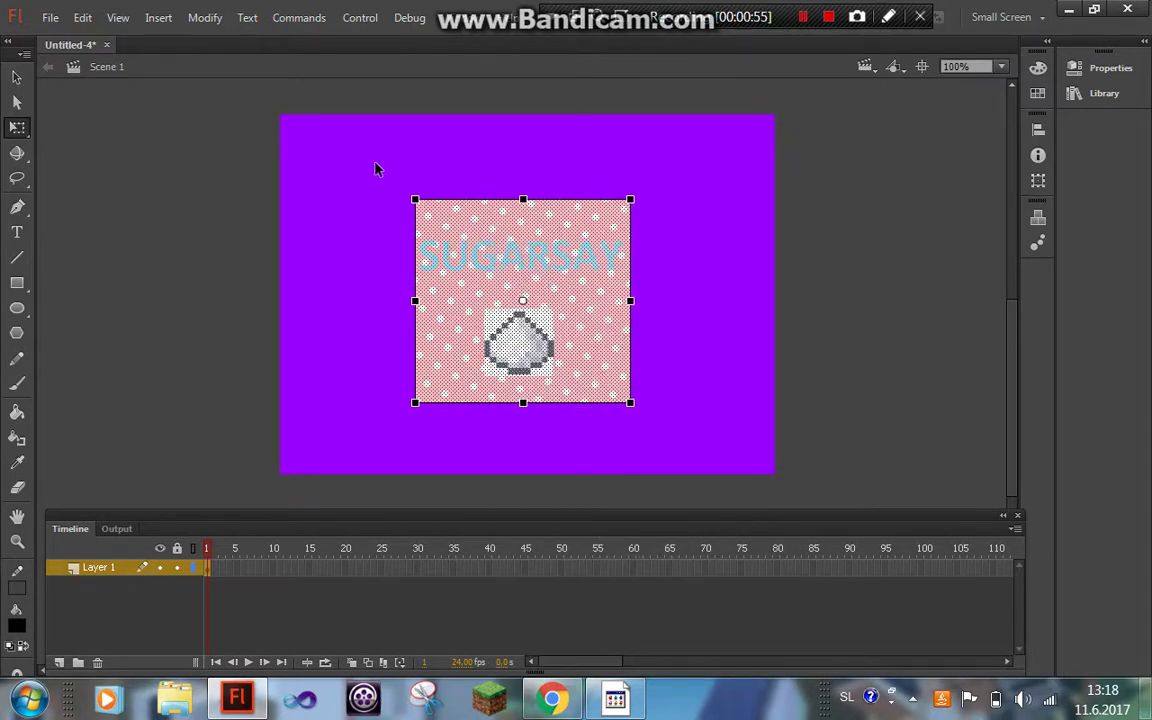
mouse_move(375, 162)
mouse_down()
mouse_move(523, 297)
mouse_move(470, 297)
mouse_move(390, 235)
mouse_up()
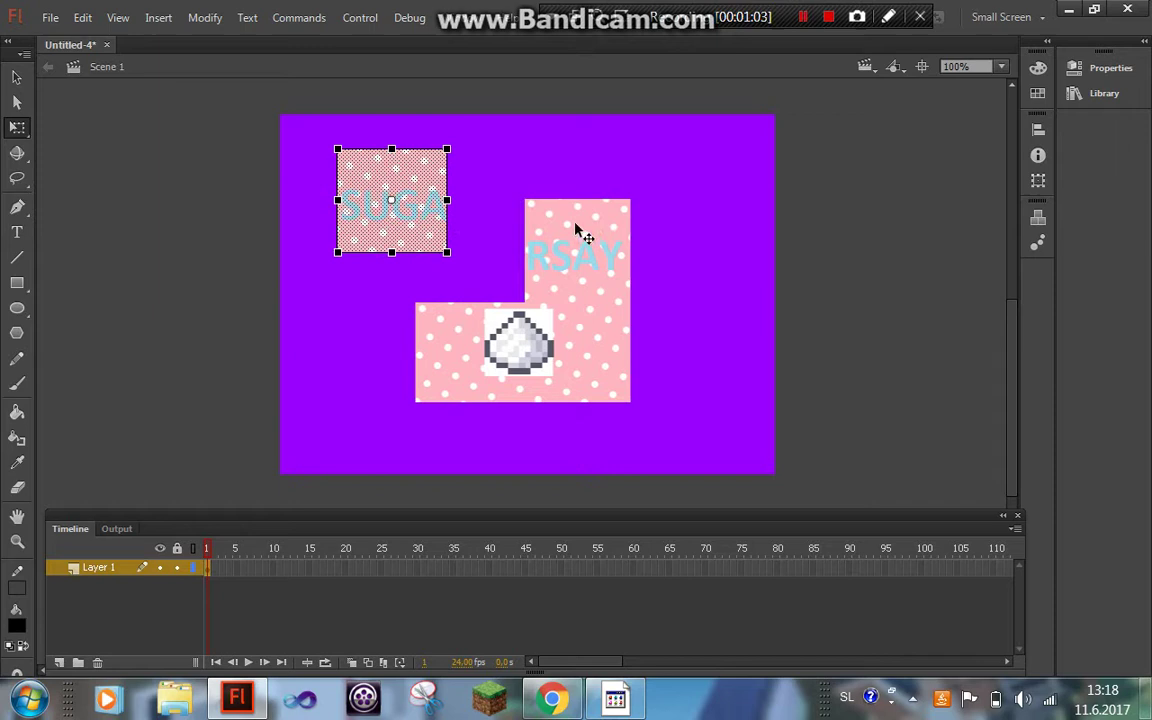
Move the RSAY piece to the upper right and the bottom pieces outward.
drag(499, 184, 680, 309)
drag(580, 285, 681, 226)
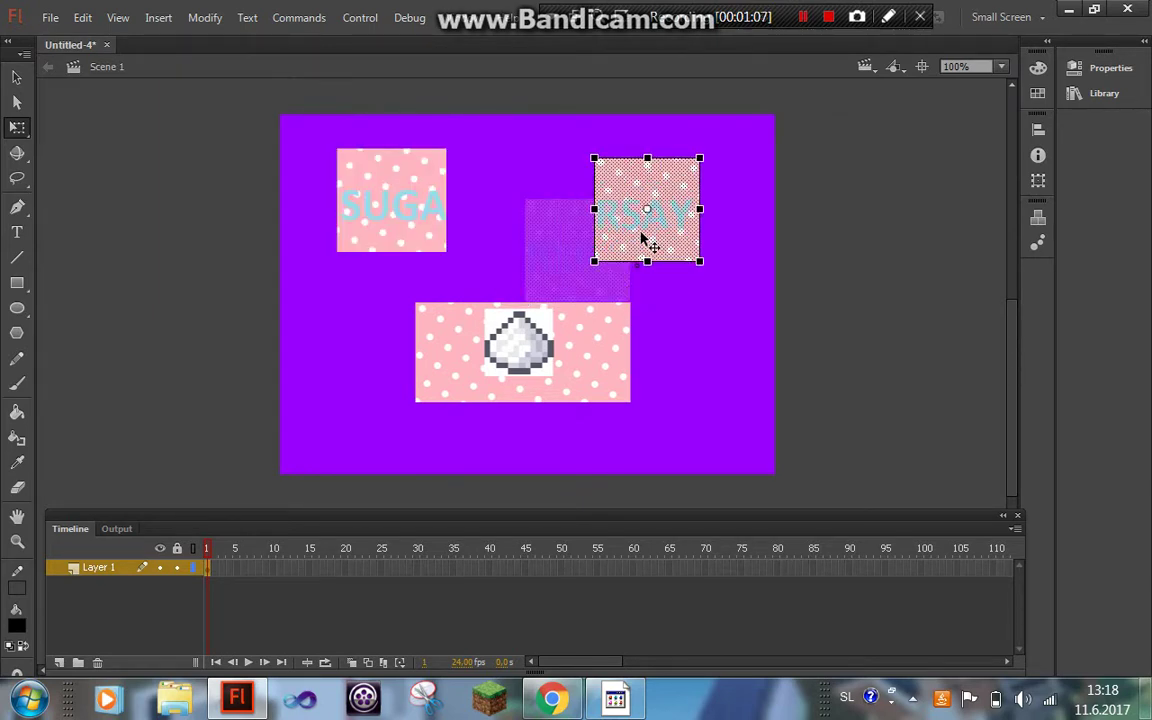
drag(524, 278, 641, 428)
drag(591, 386, 652, 398)
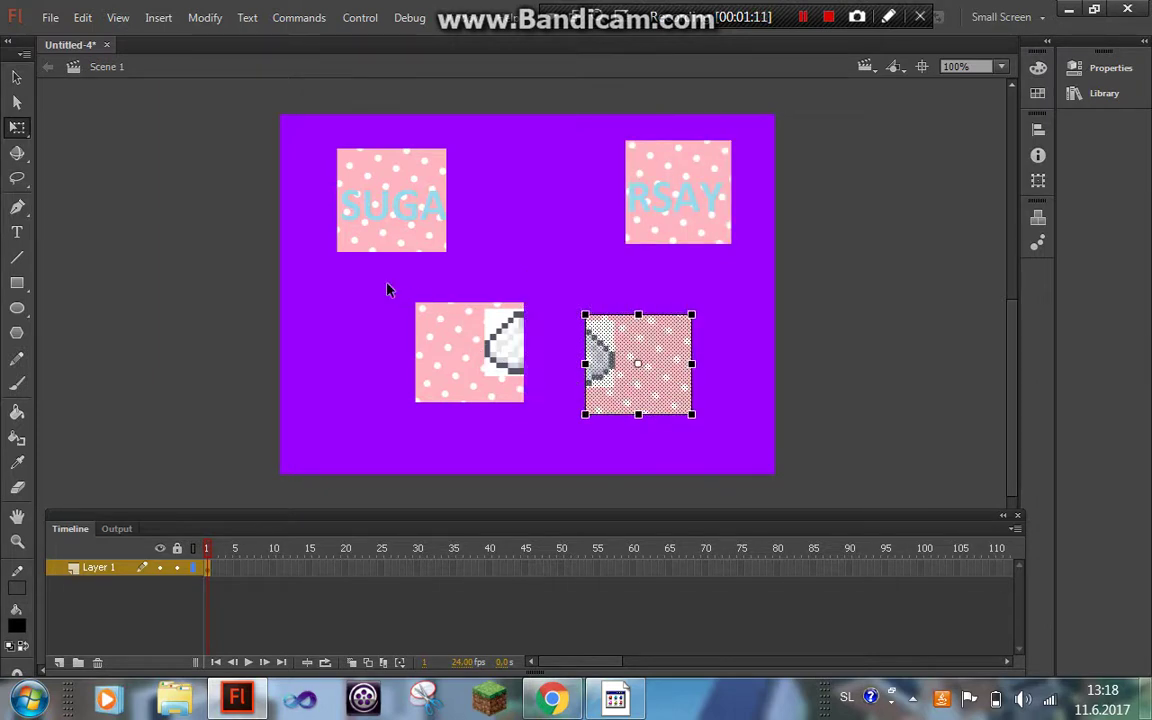
drag(388, 285, 543, 400)
drag(470, 368, 406, 375)
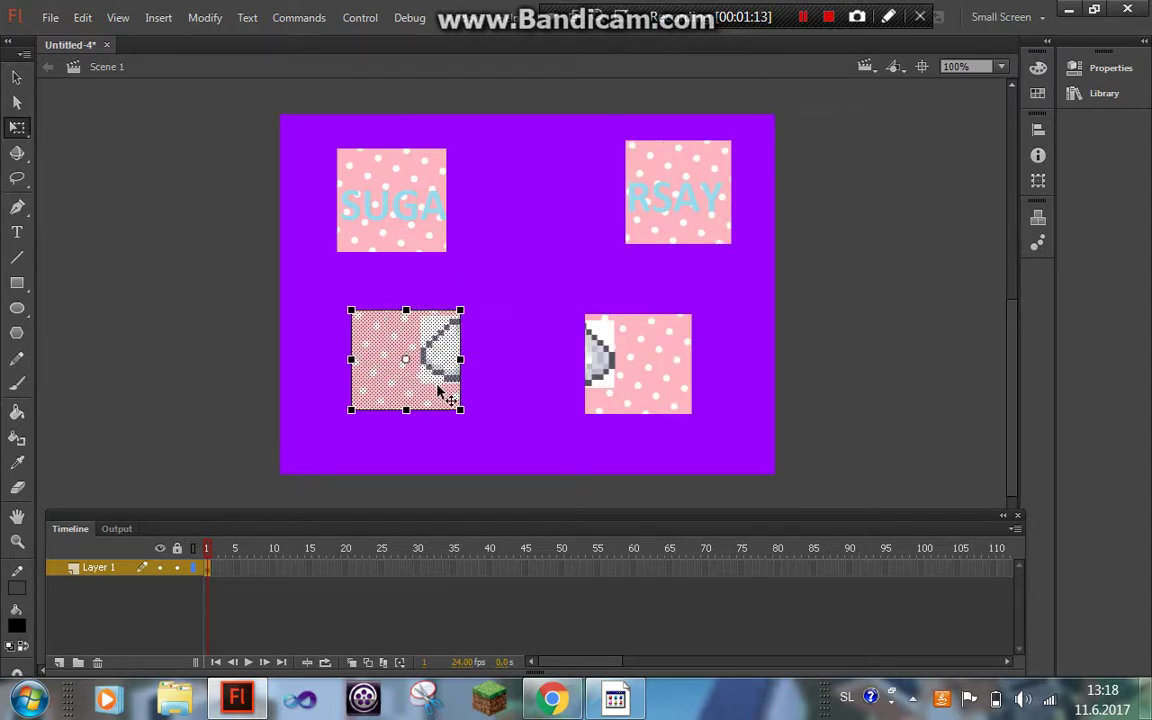
click(461, 195)
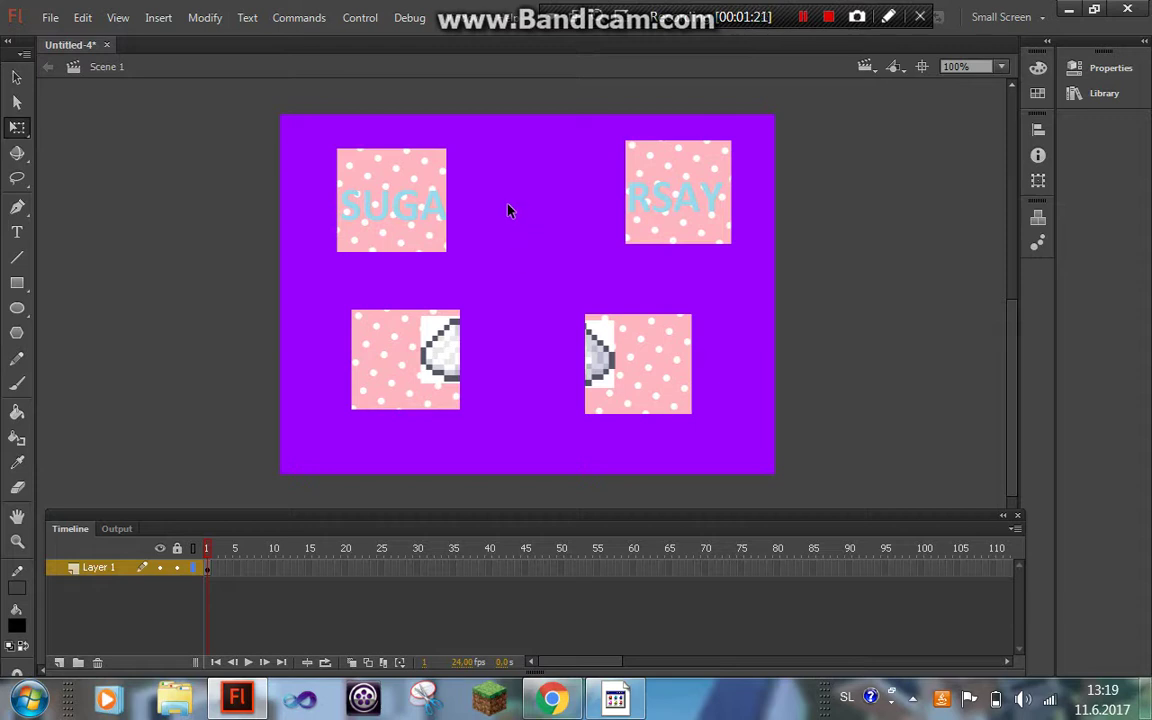
Convert the SUGA, RSAY, bottom-left and bottom-right pieces each into movie clip symbols.
click(432, 198)
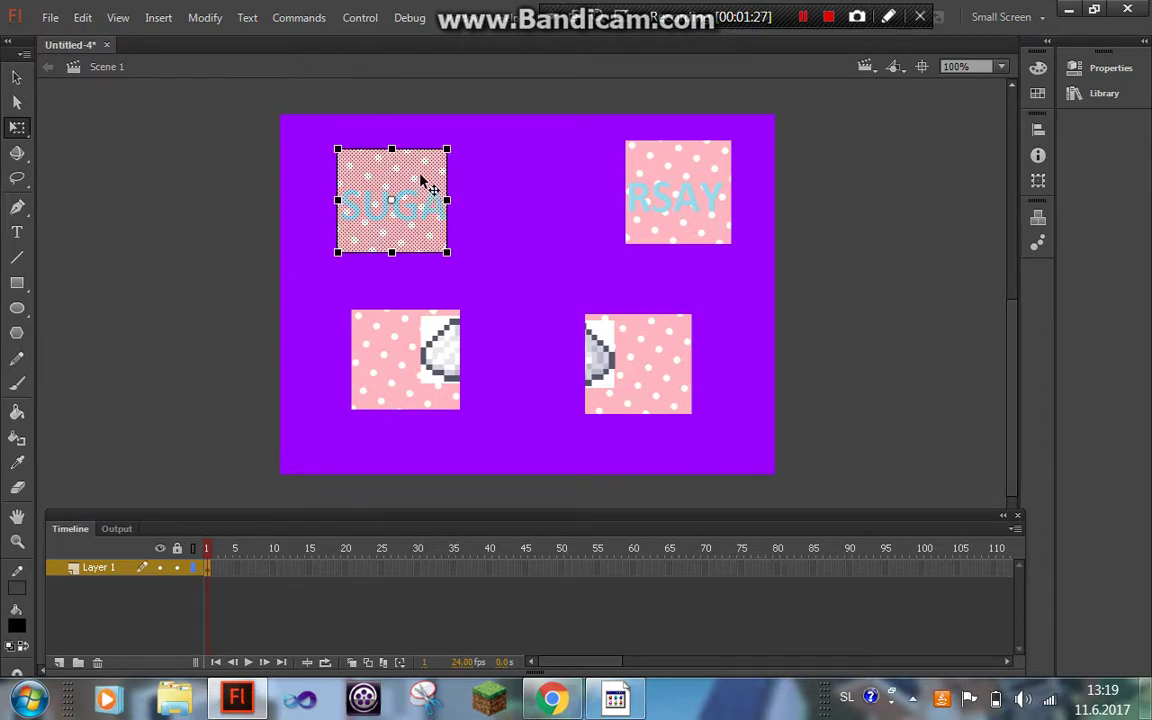
key(F8)
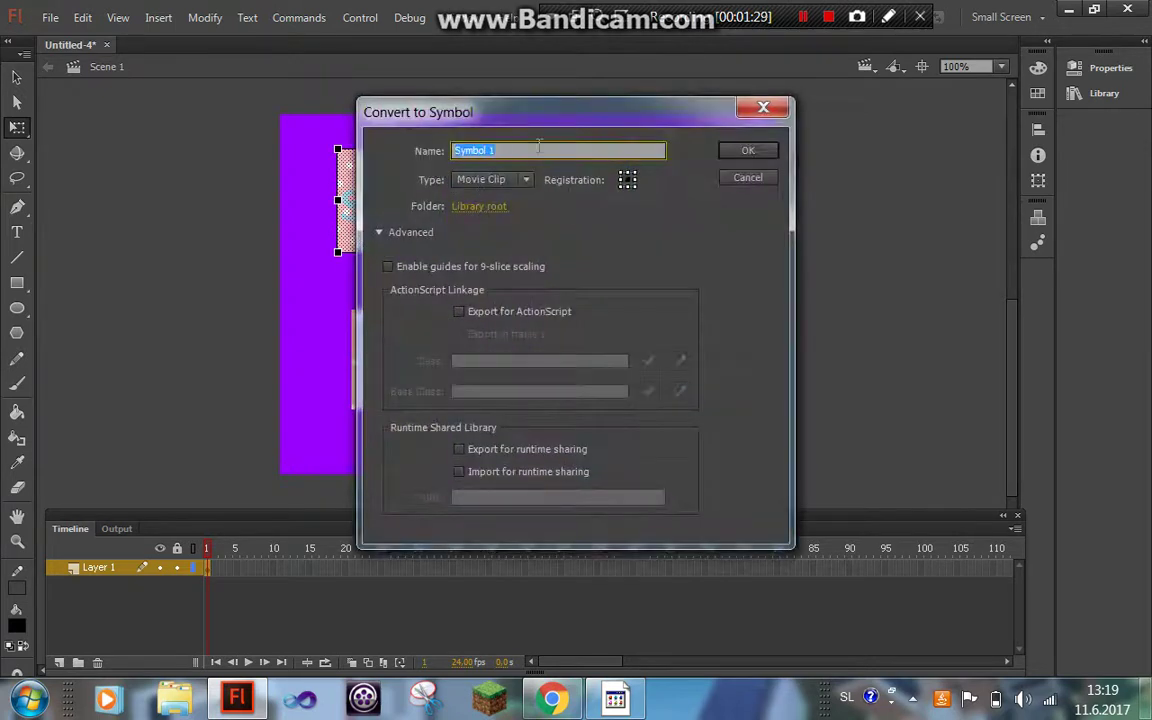
click(739, 153)
click(681, 165)
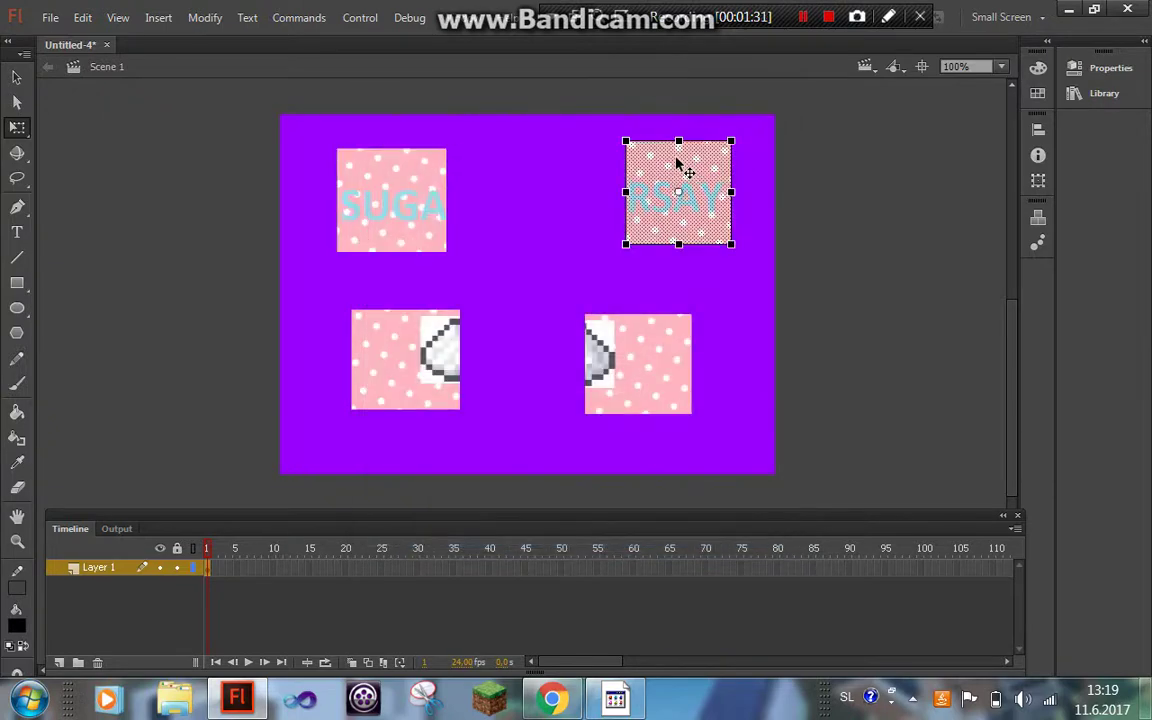
key(F8)
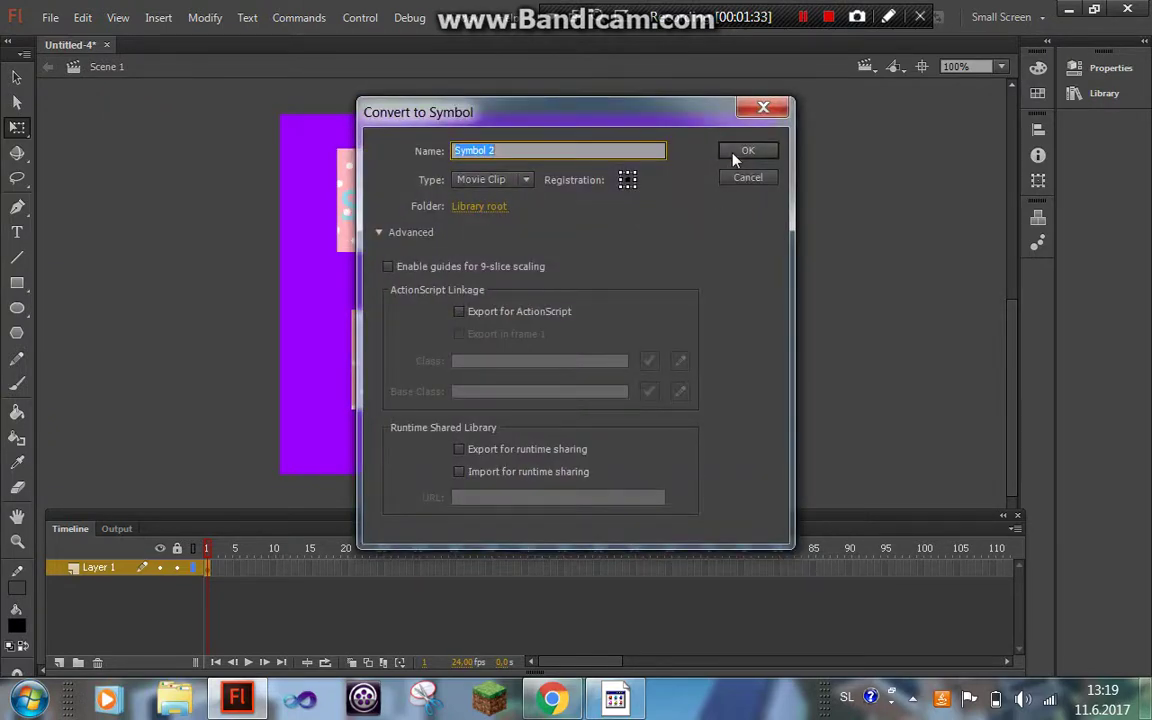
click(740, 152)
click(410, 350)
key(F8)
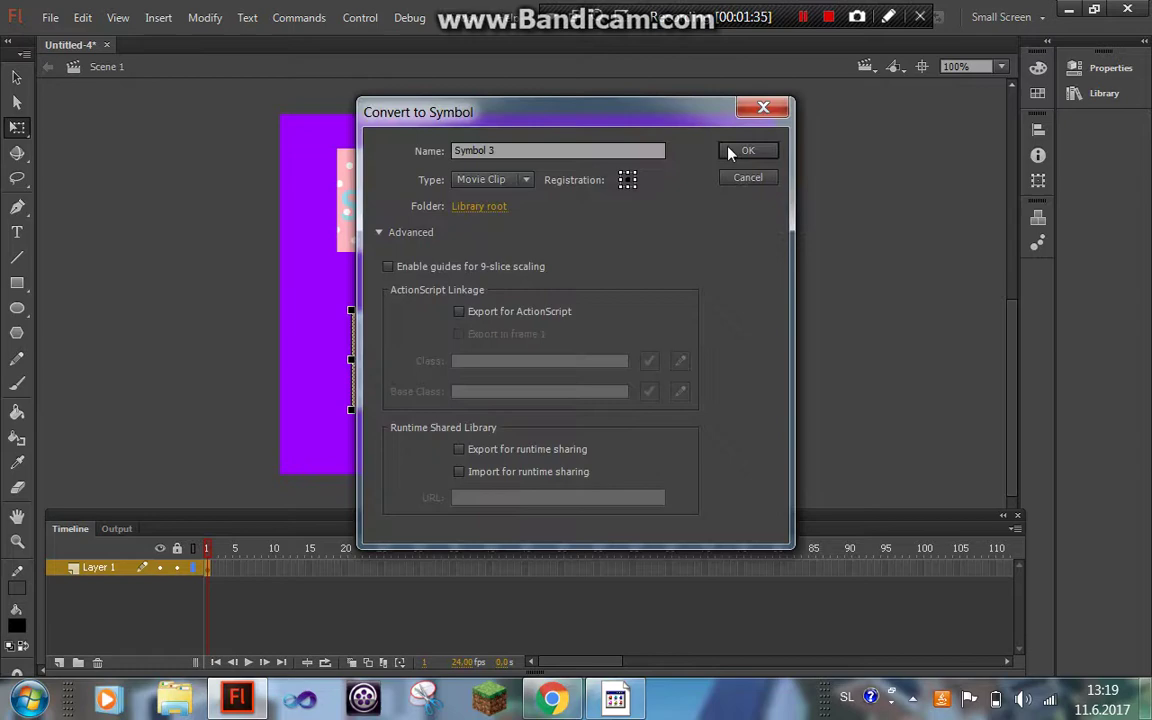
click(748, 149)
click(660, 350)
key(F8)
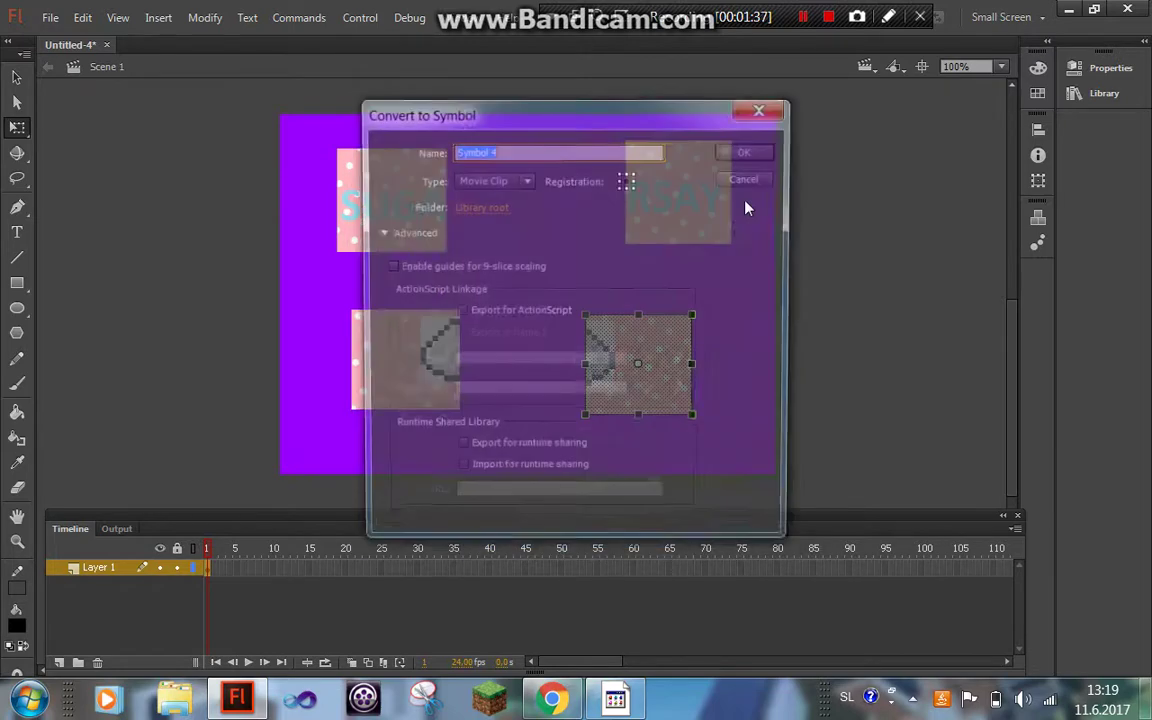
click(764, 152)
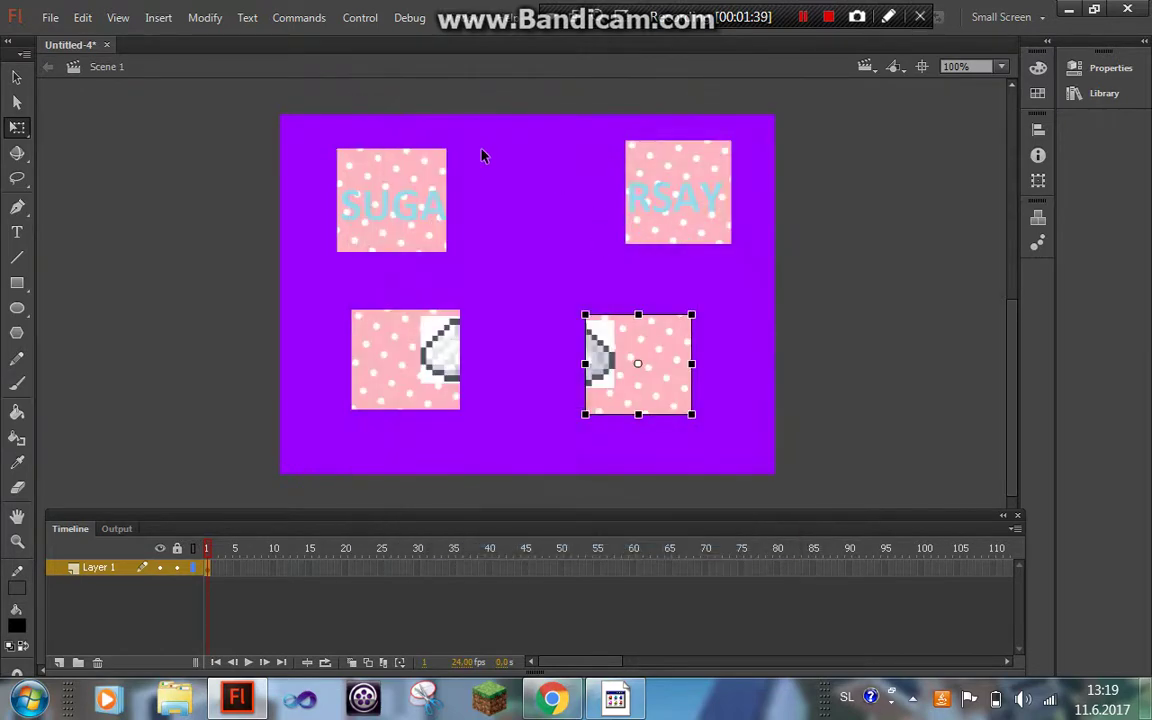
Give the SUGA and RSAY pieces the instance names Symbol1 and Symbol2.
click(470, 180)
click(420, 240)
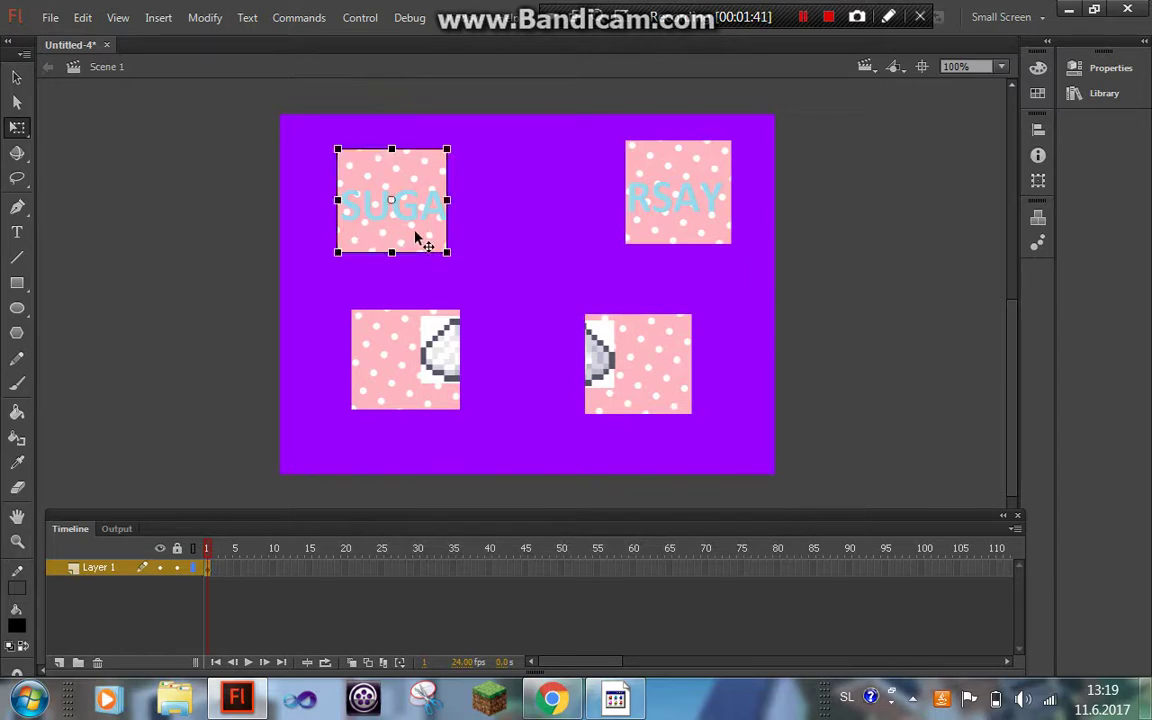
click(1072, 70)
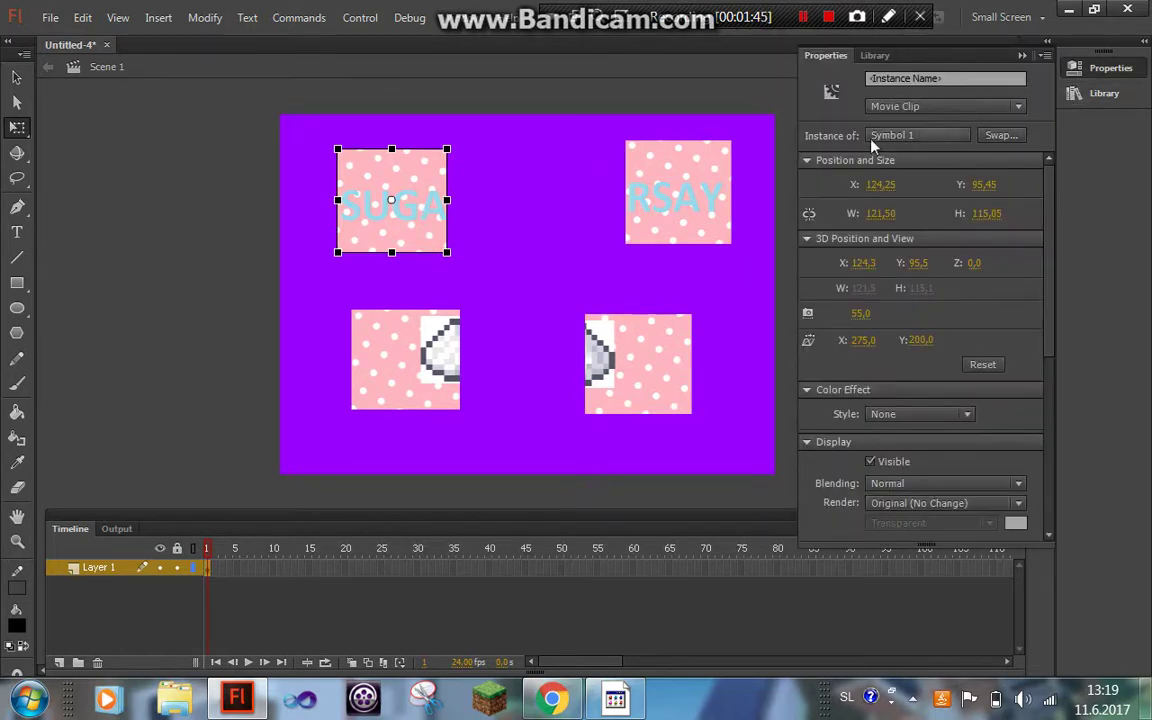
click(929, 80)
text(Symob1)
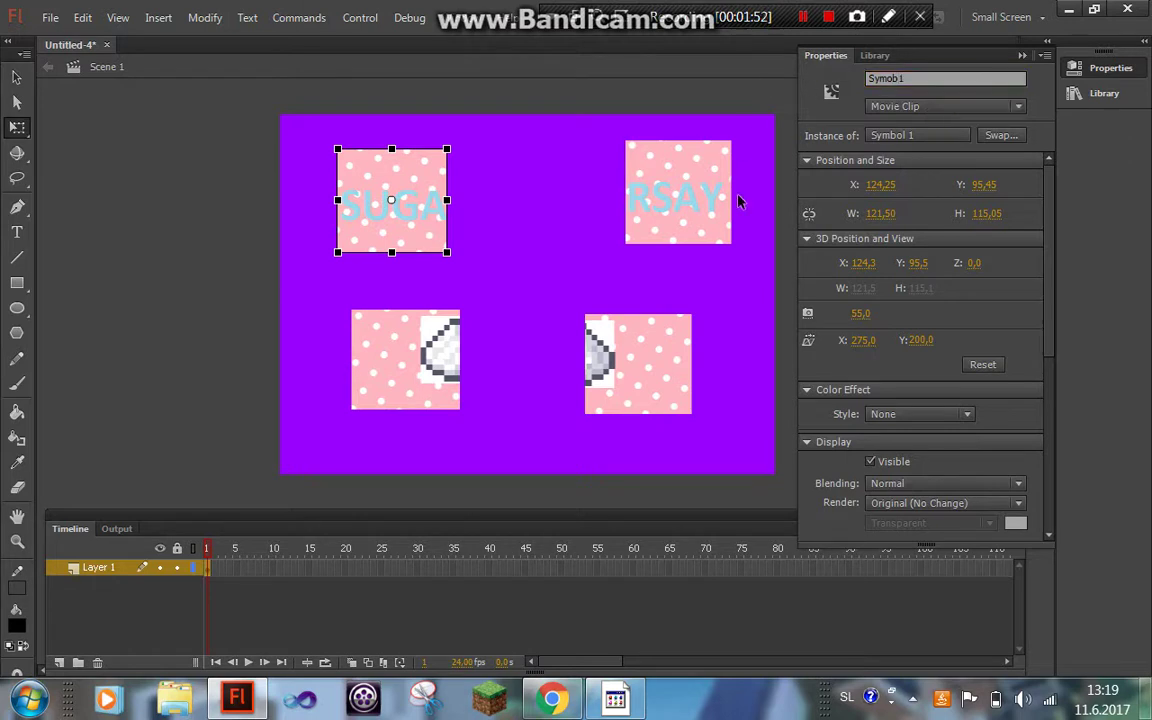
click(680, 200)
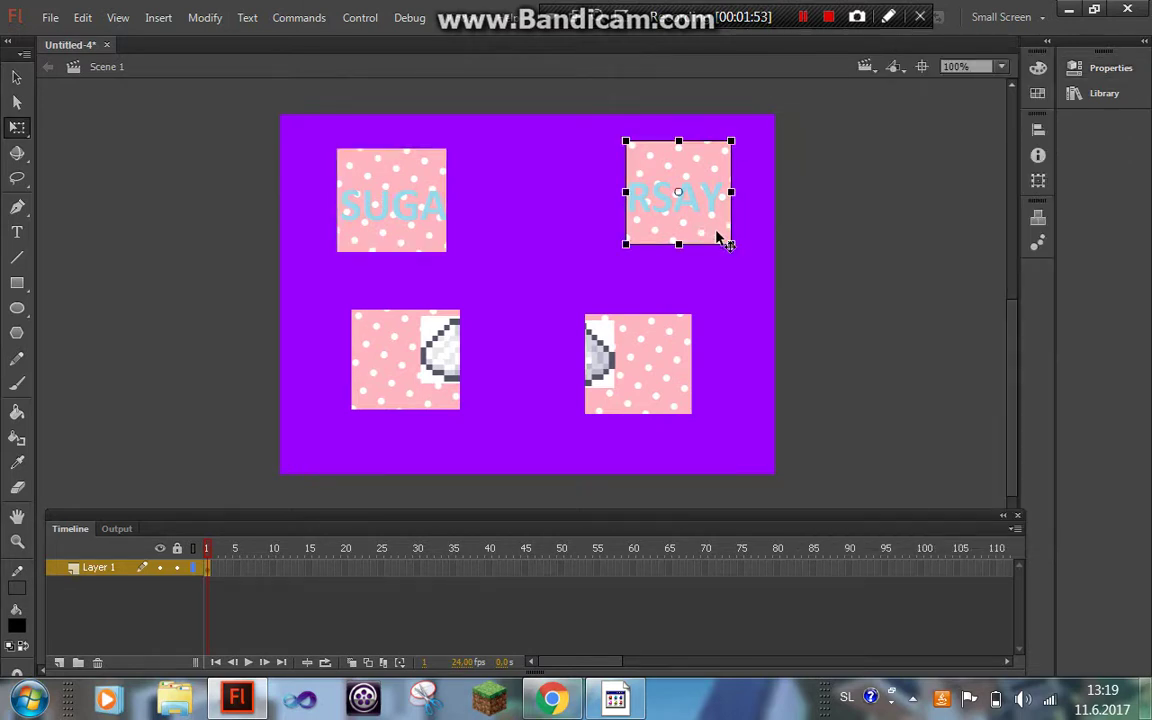
click(1104, 67)
click(929, 80)
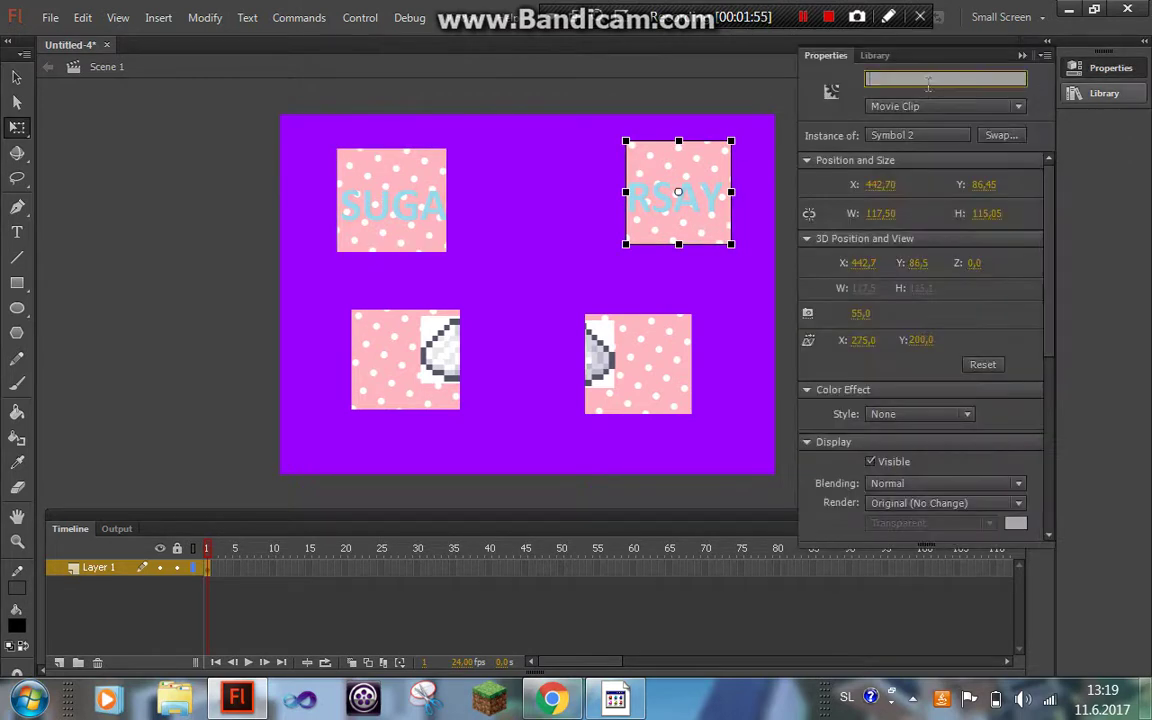
text(Symbol2)
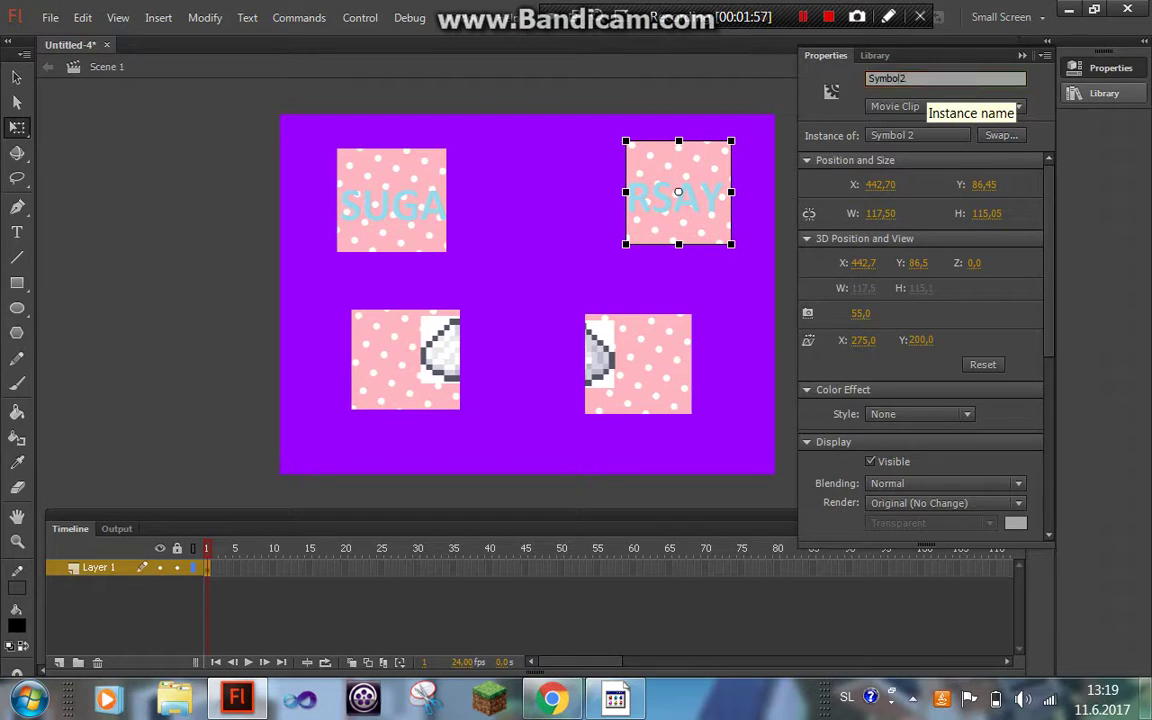
Give the bottom-left and bottom-right pieces the instance names Symbol3 and Symbol4.
click(419, 378)
click(1083, 76)
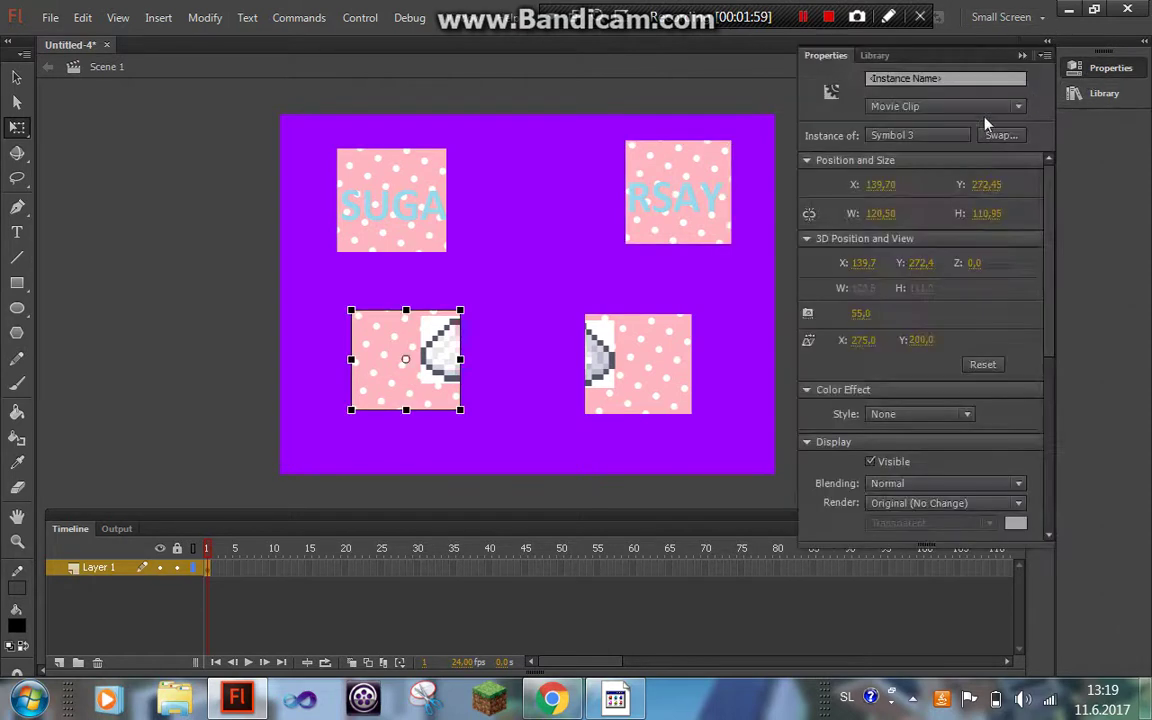
click(900, 79)
text(Symbol3)
click(656, 328)
click(1090, 72)
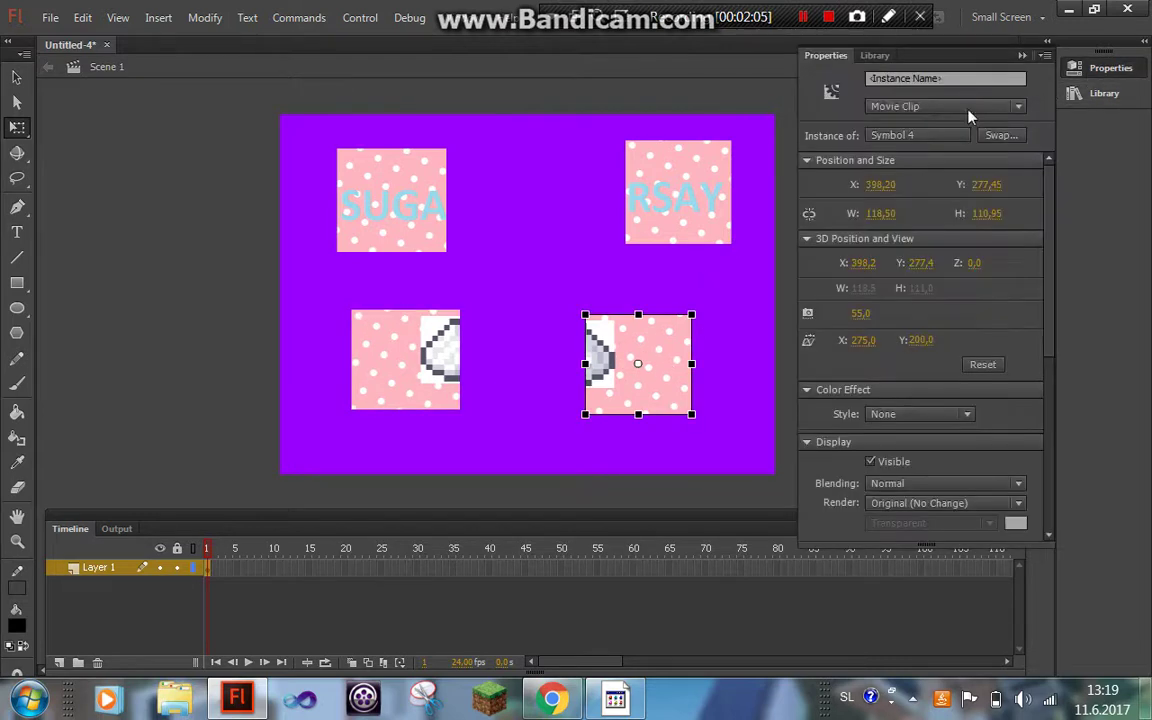
text(Symbol4)
Pull the SUGA, RSAY and bottom-right pieces into a 2x2 grid, then open frame 1's script.
click(578, 247)
drag(442, 211, 465, 217)
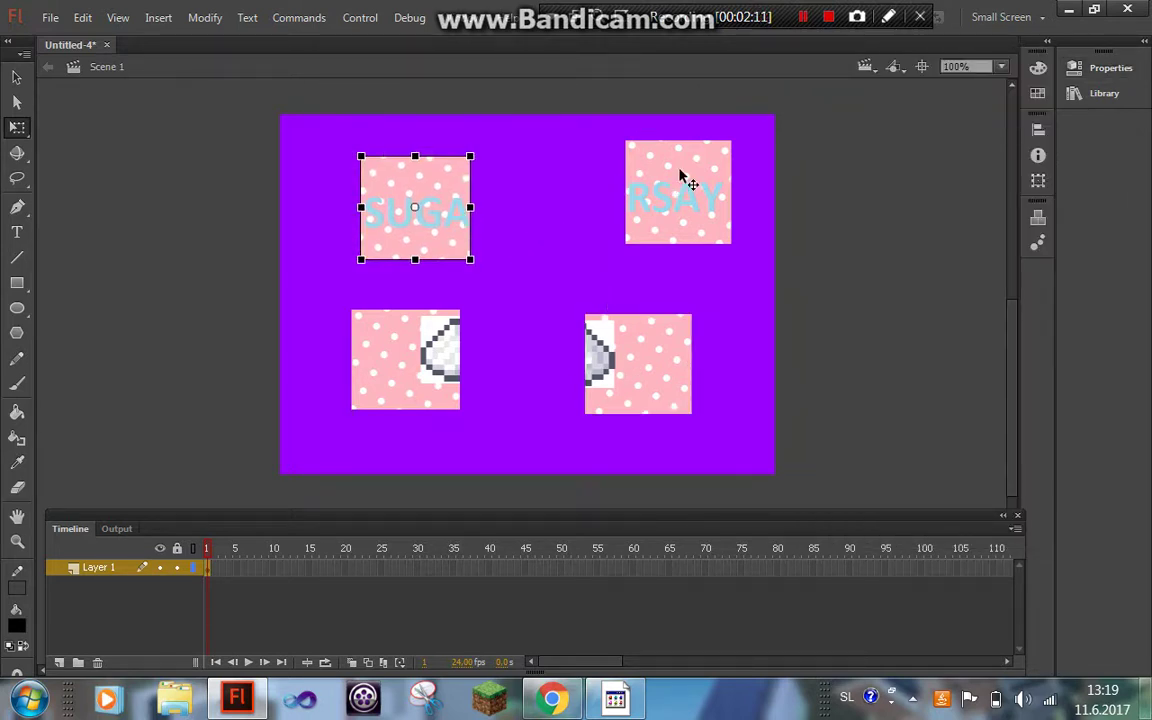
drag(680, 178, 585, 193)
drag(650, 335, 592, 330)
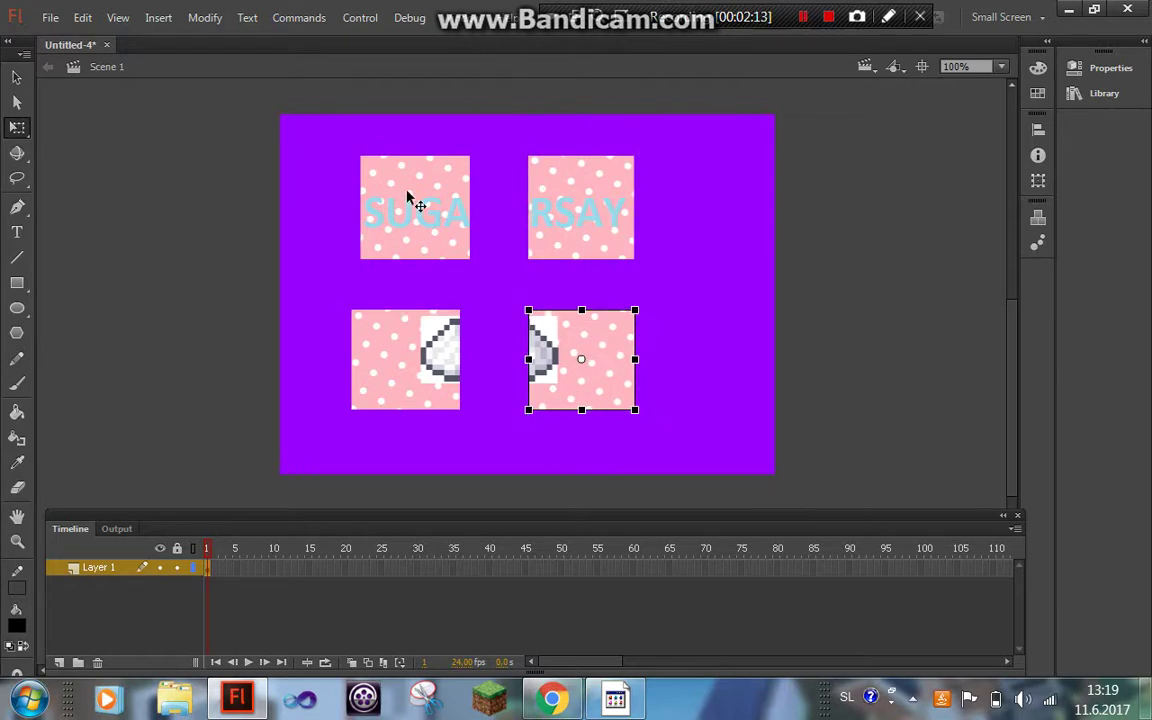
click(413, 205)
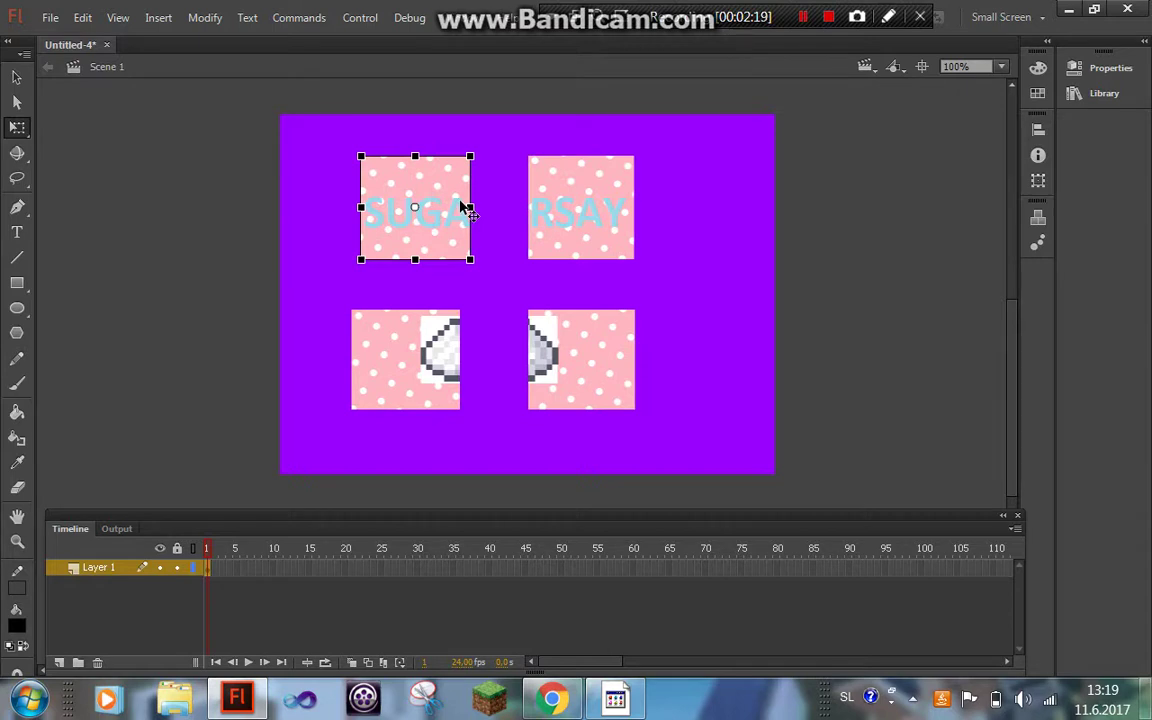
key(F9)
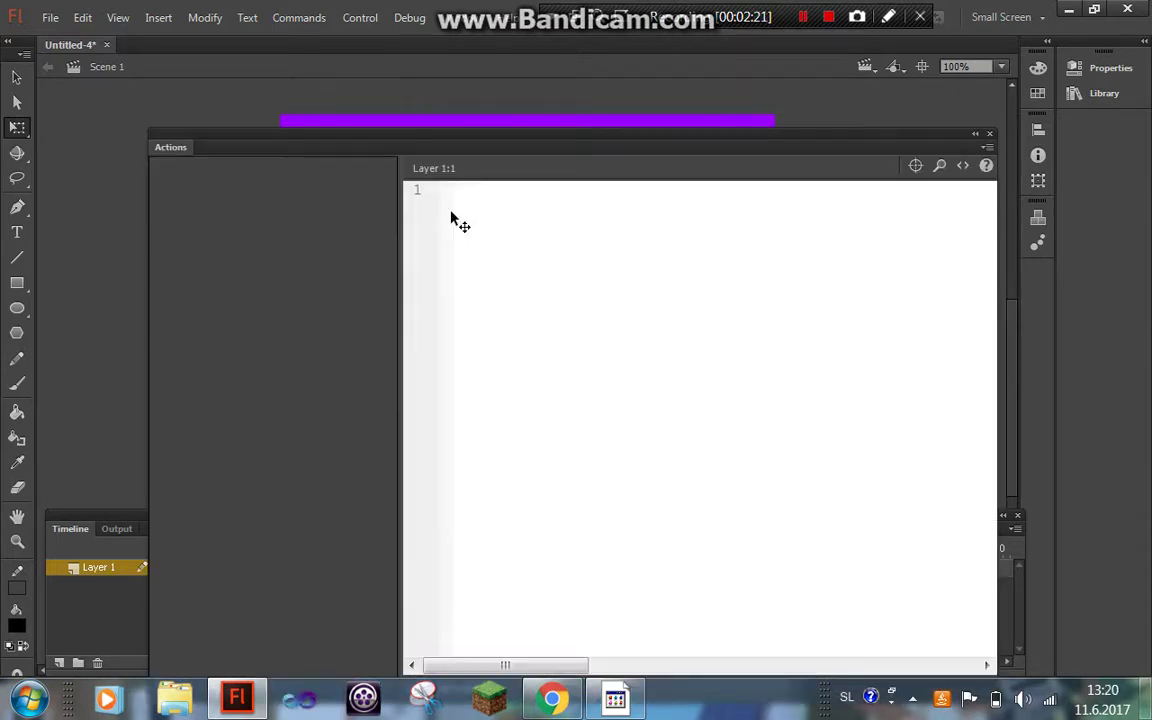
Insert the Drag and Drop code snippet for the SUGA and RSAY pieces.
click(963, 166)
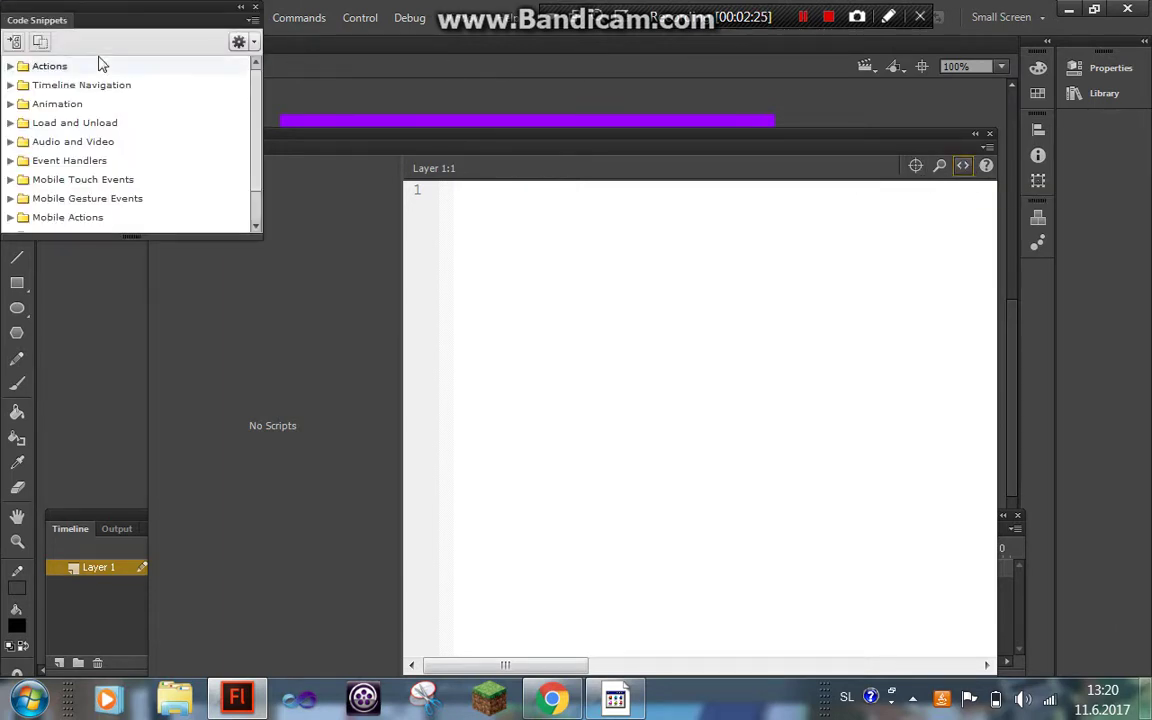
click(10, 66)
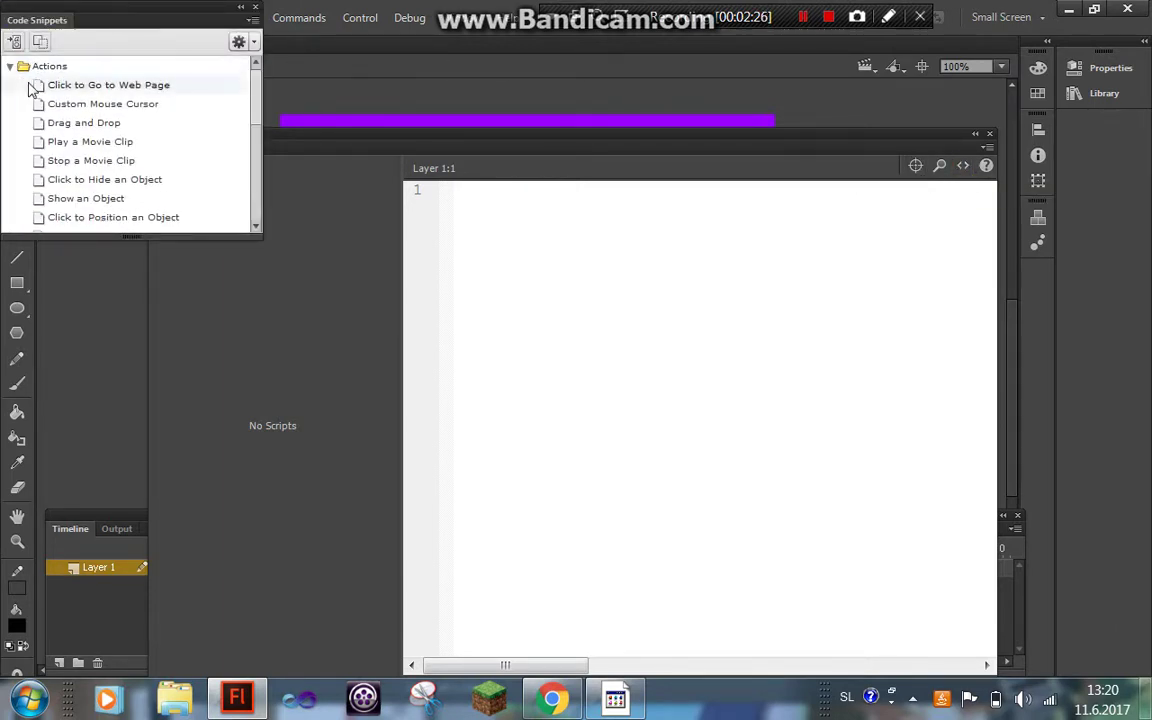
double_click(72, 123)
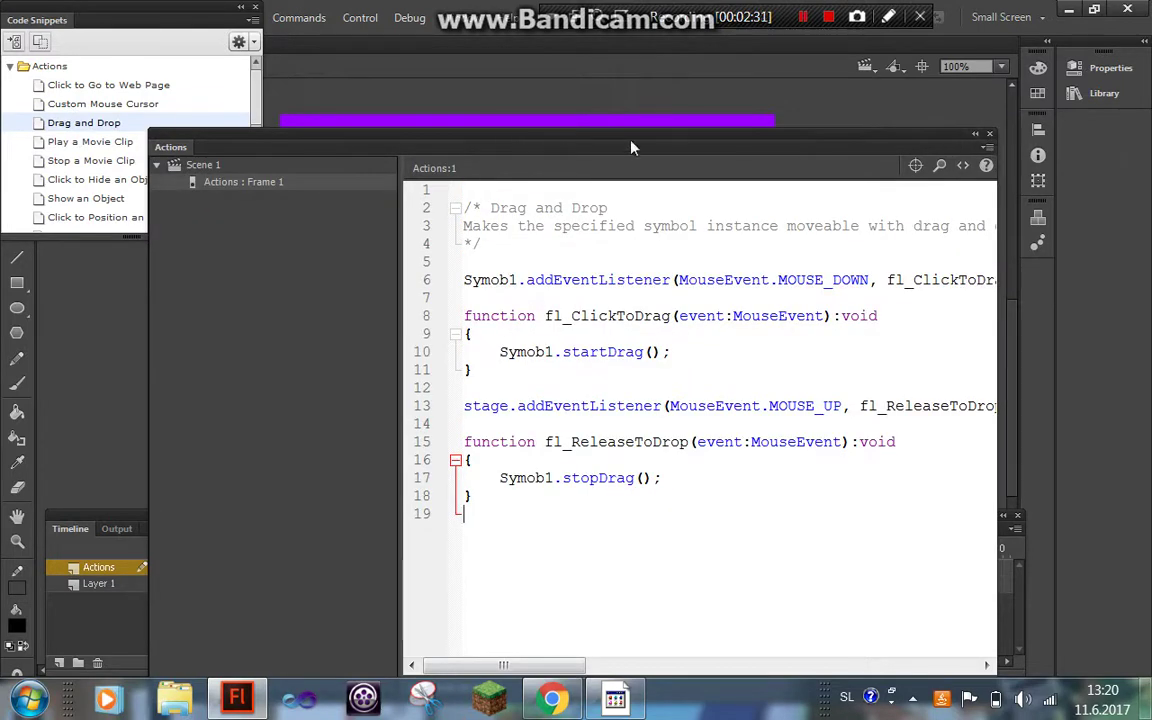
click(988, 134)
click(596, 202)
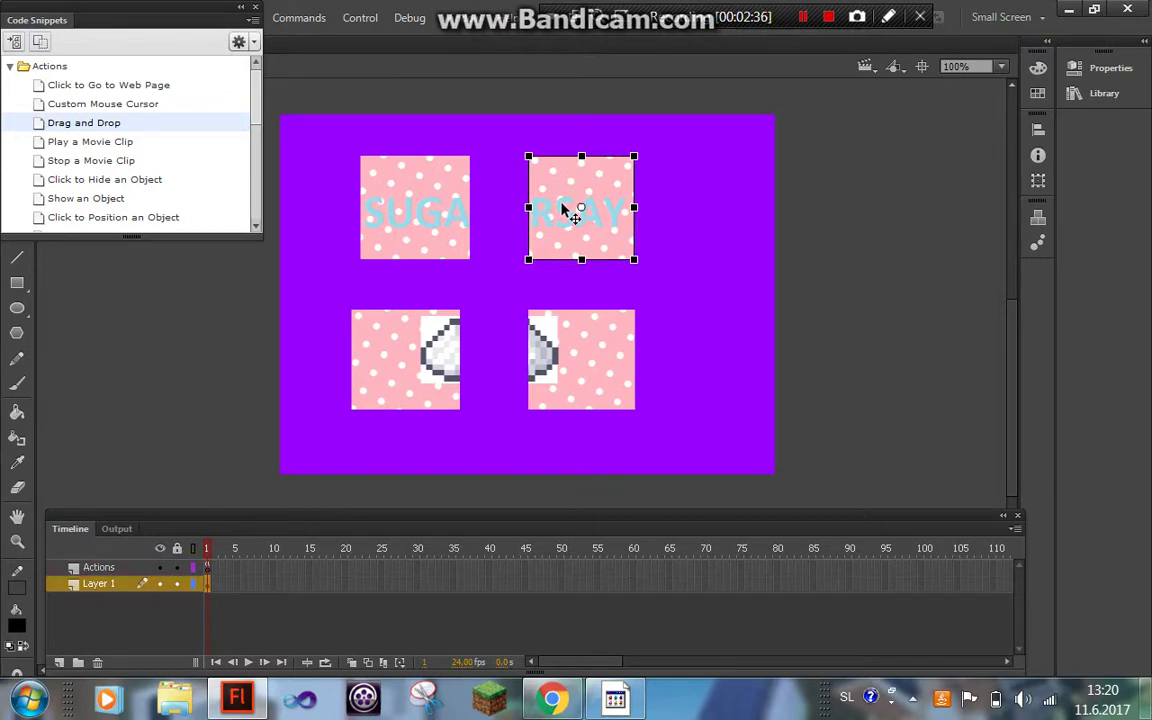
key(F9)
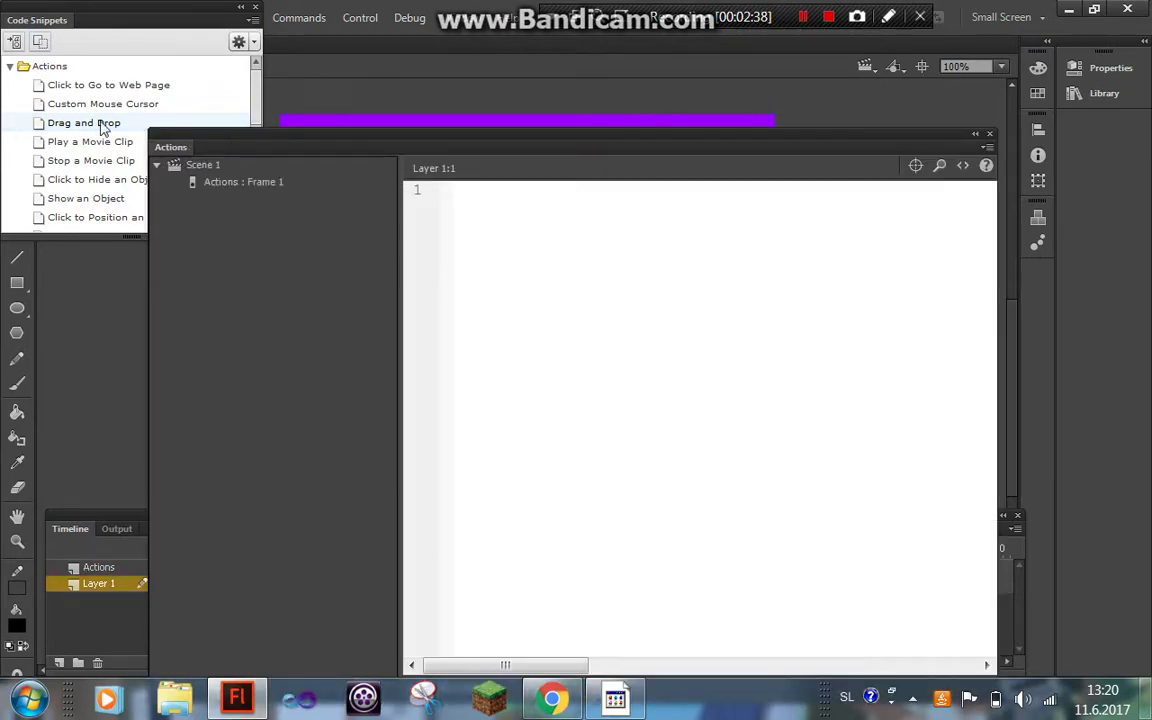
double_click(98, 124)
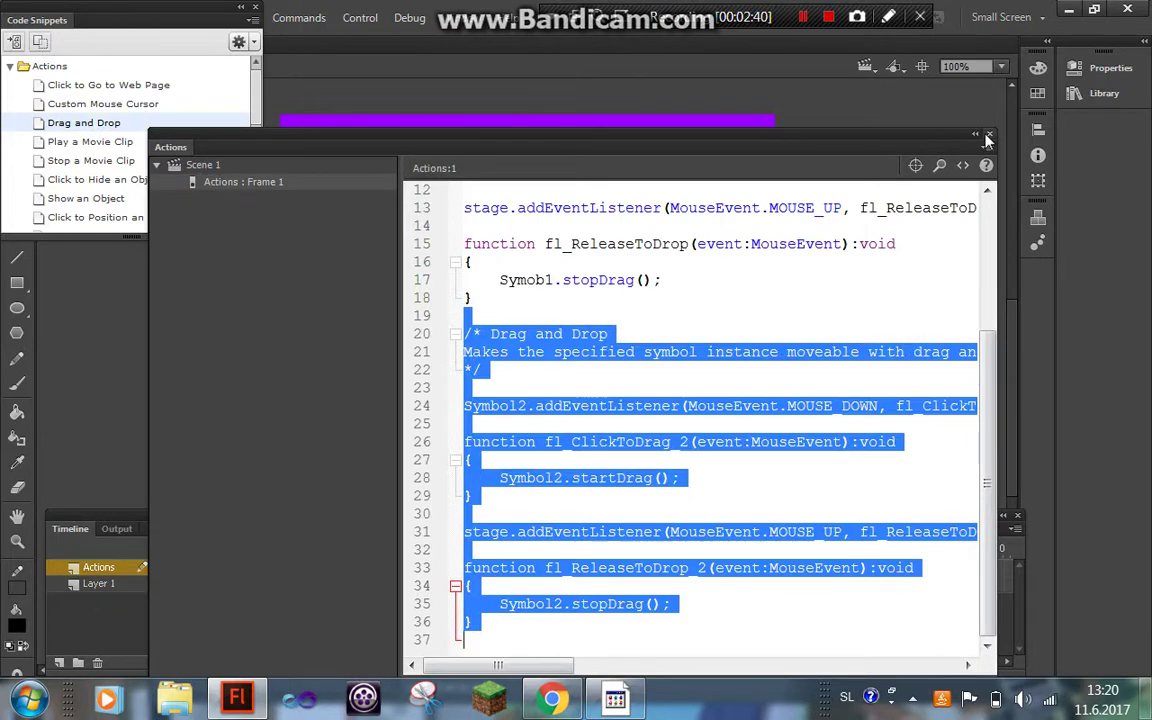
click(988, 134)
Insert the Drag and Drop snippet for the bottom-left and bottom-right pieces.
click(440, 372)
key(F9)
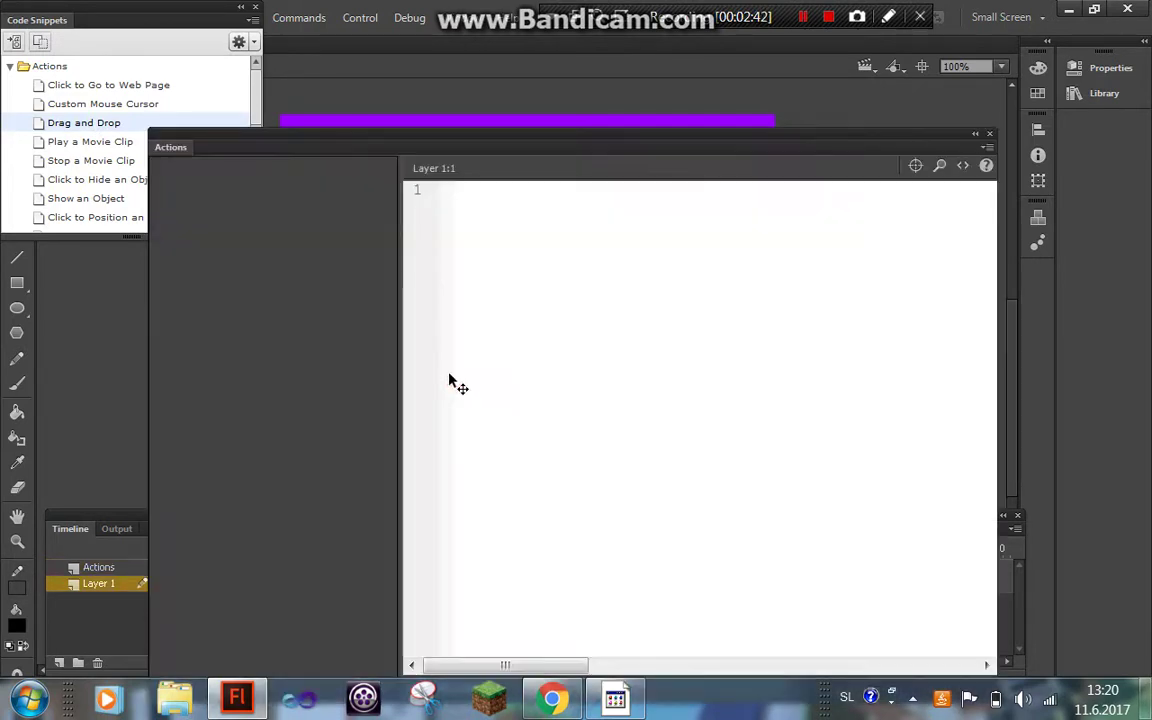
double_click(45, 122)
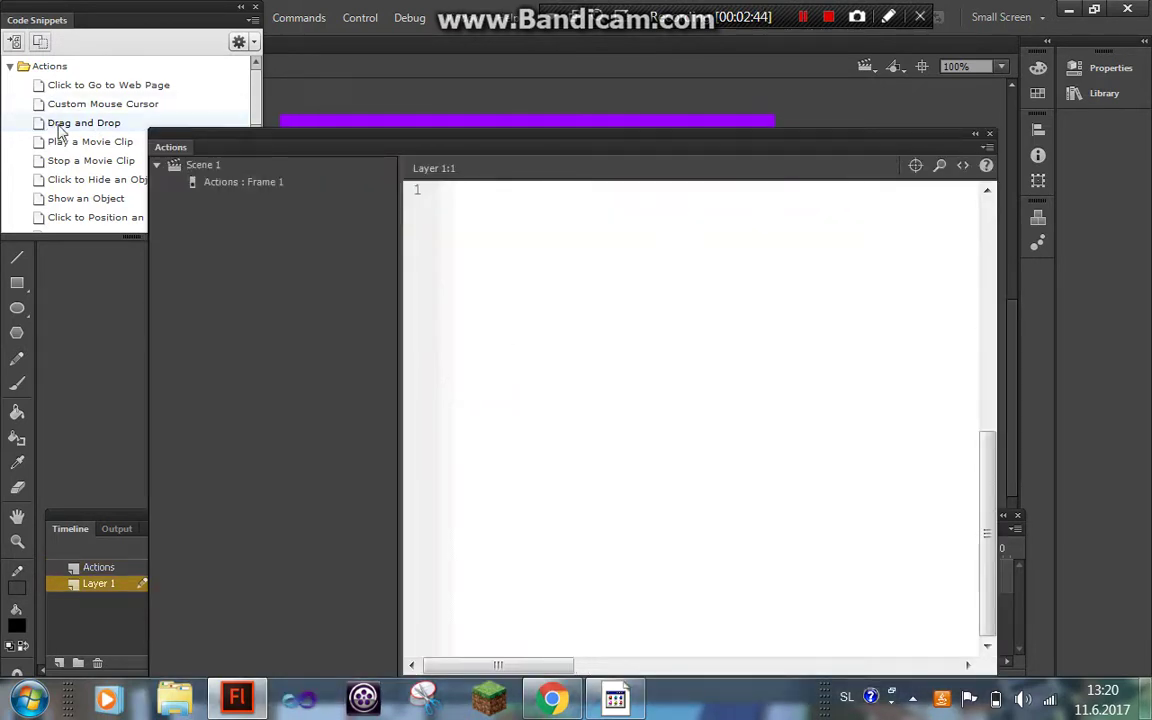
click(733, 303)
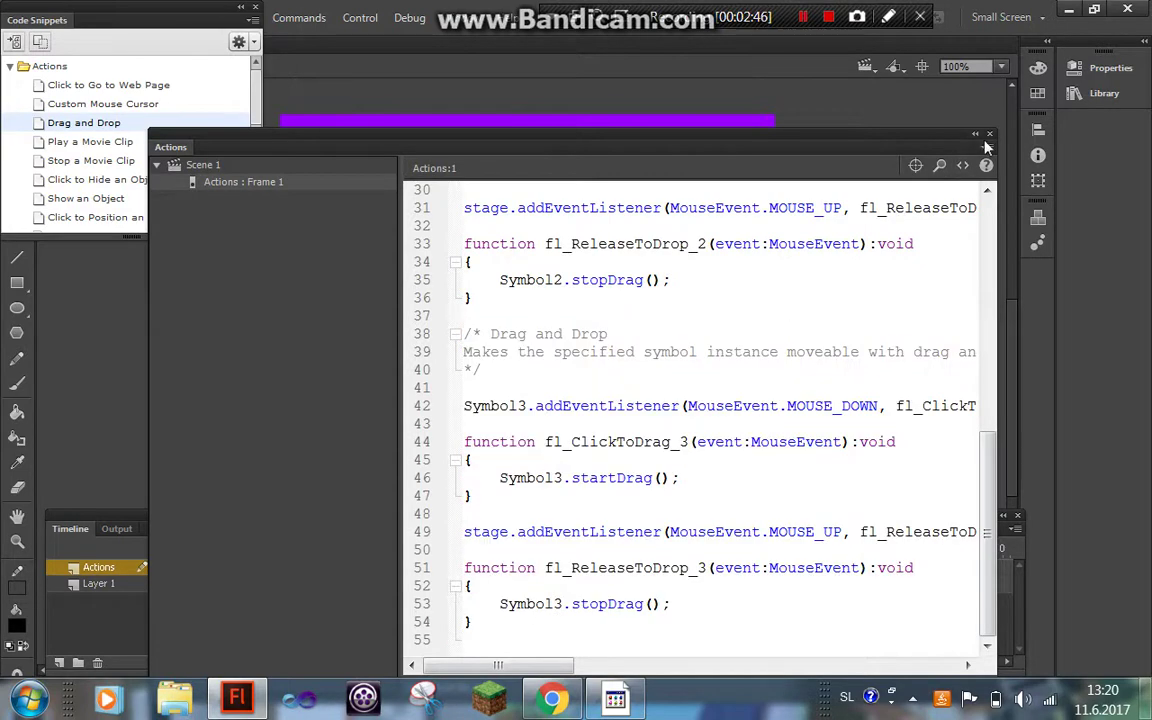
key(F9)
click(578, 356)
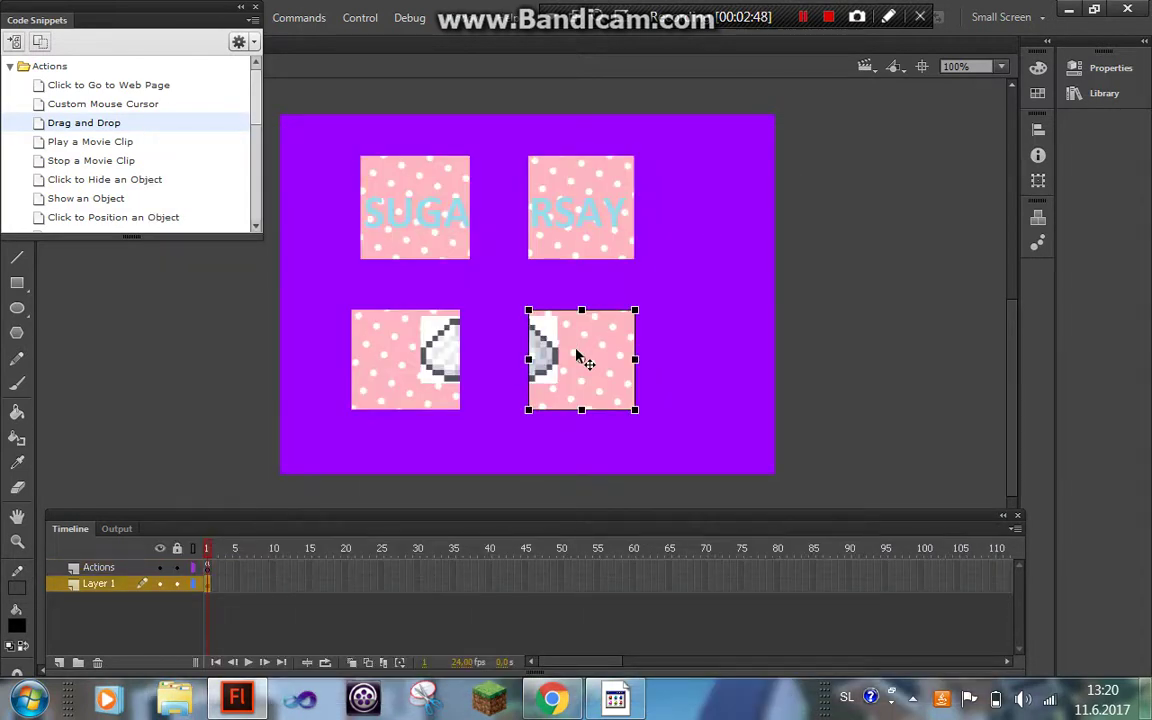
key(F9)
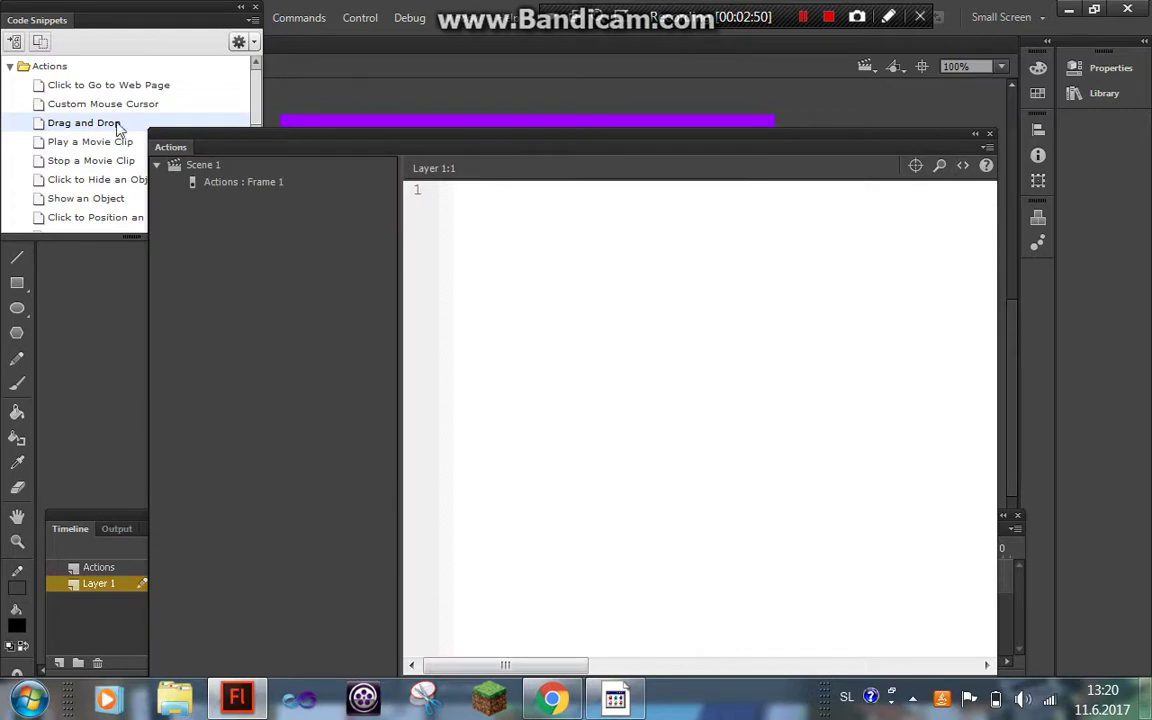
double_click(112, 124)
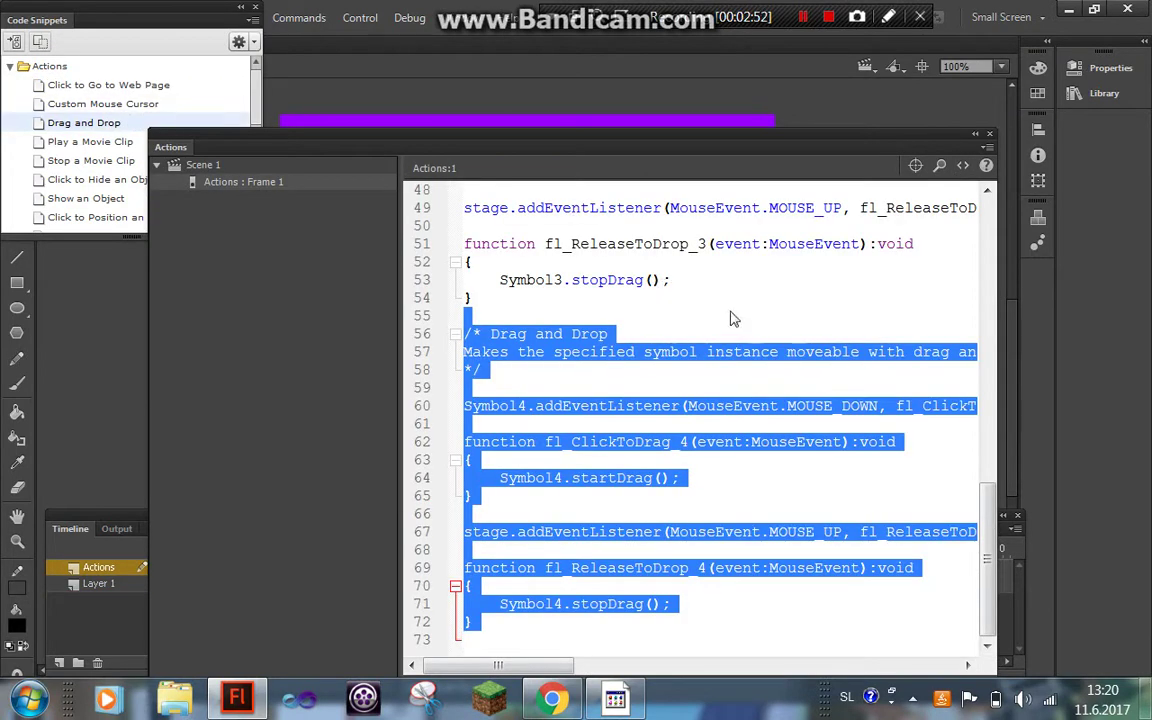
click(722, 281)
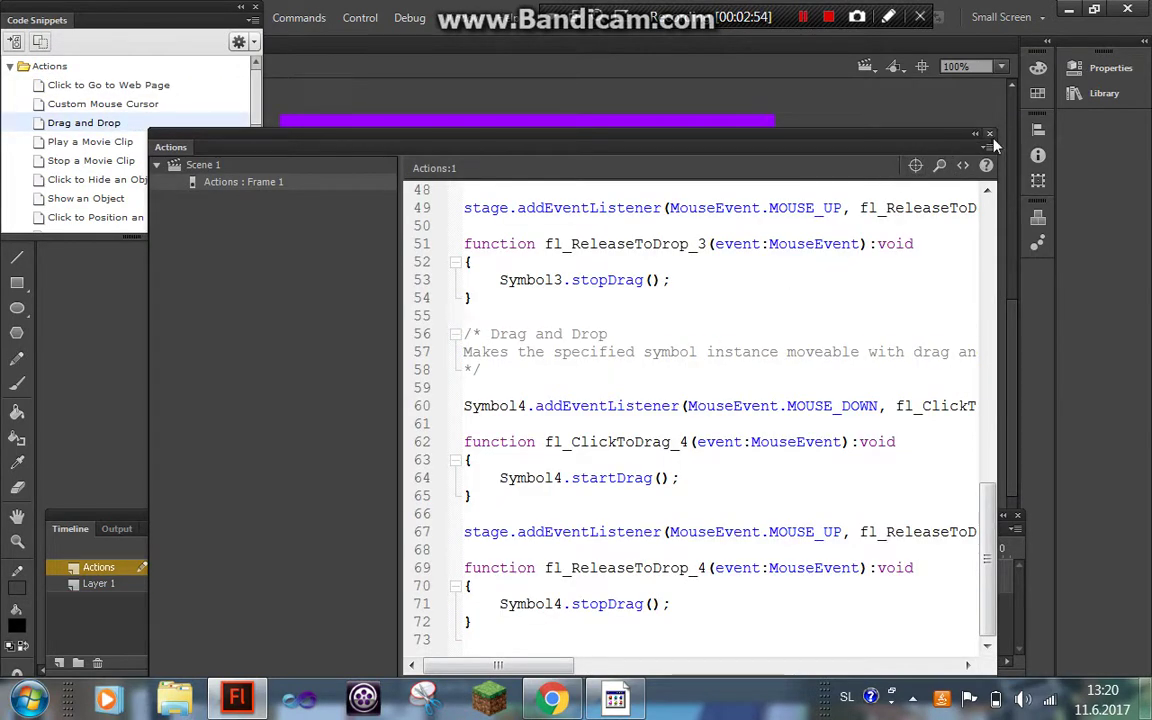
key(Down)
key(Down)
click(989, 135)
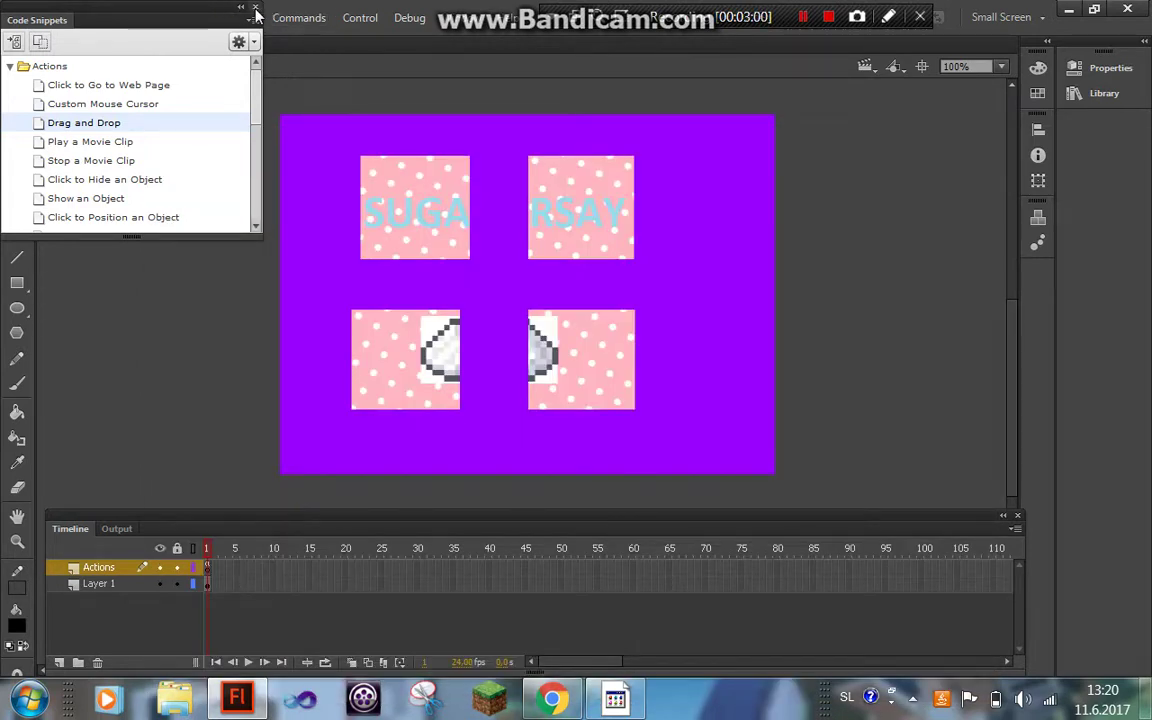
Test the movie with Ctrl+Enter, dragging all four pieces together to confirm they move.
click(256, 8)
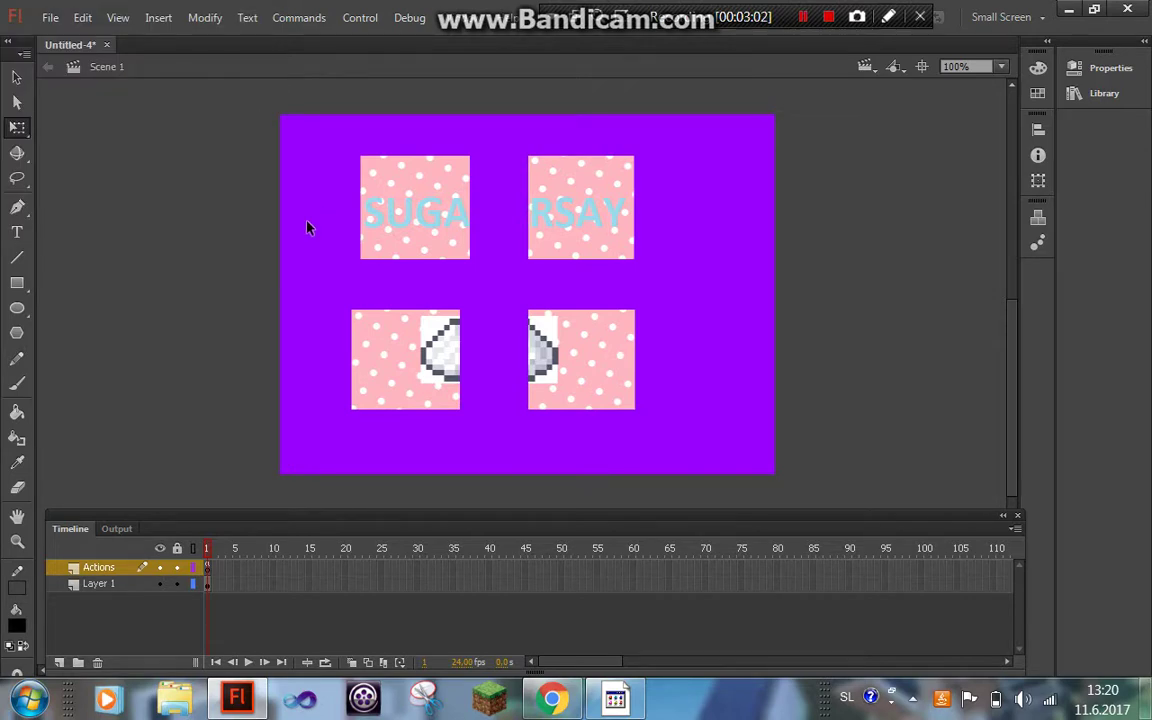
key(ctrl+Return)
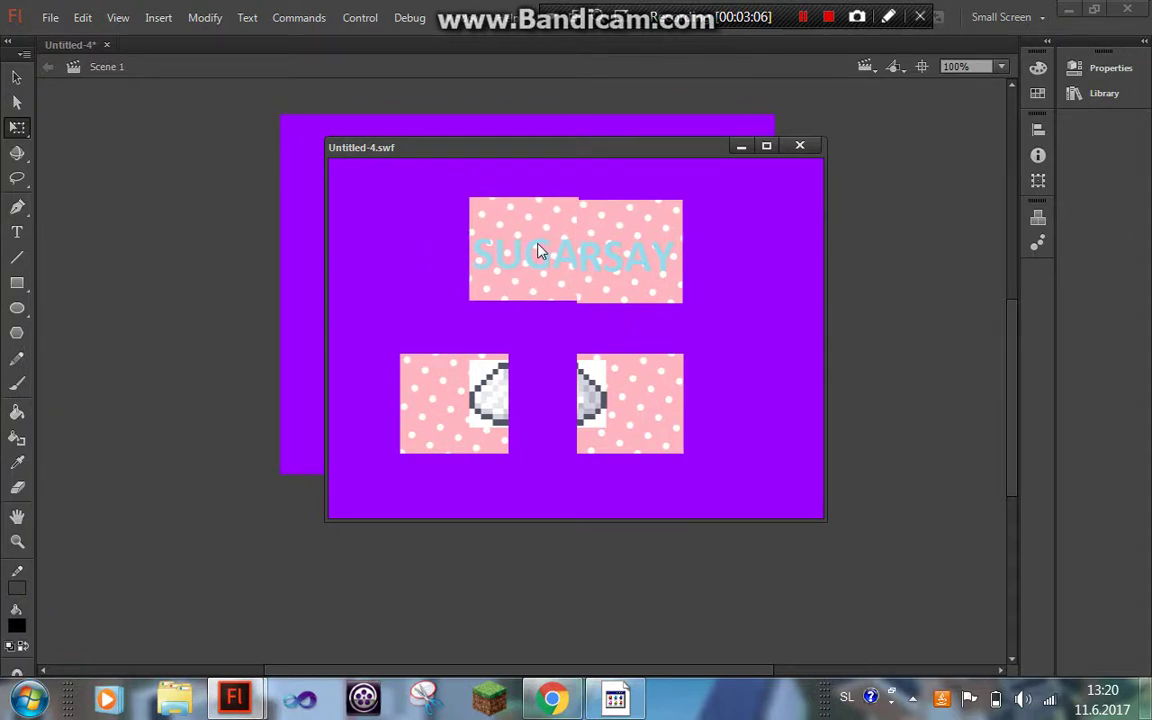
click(618, 380)
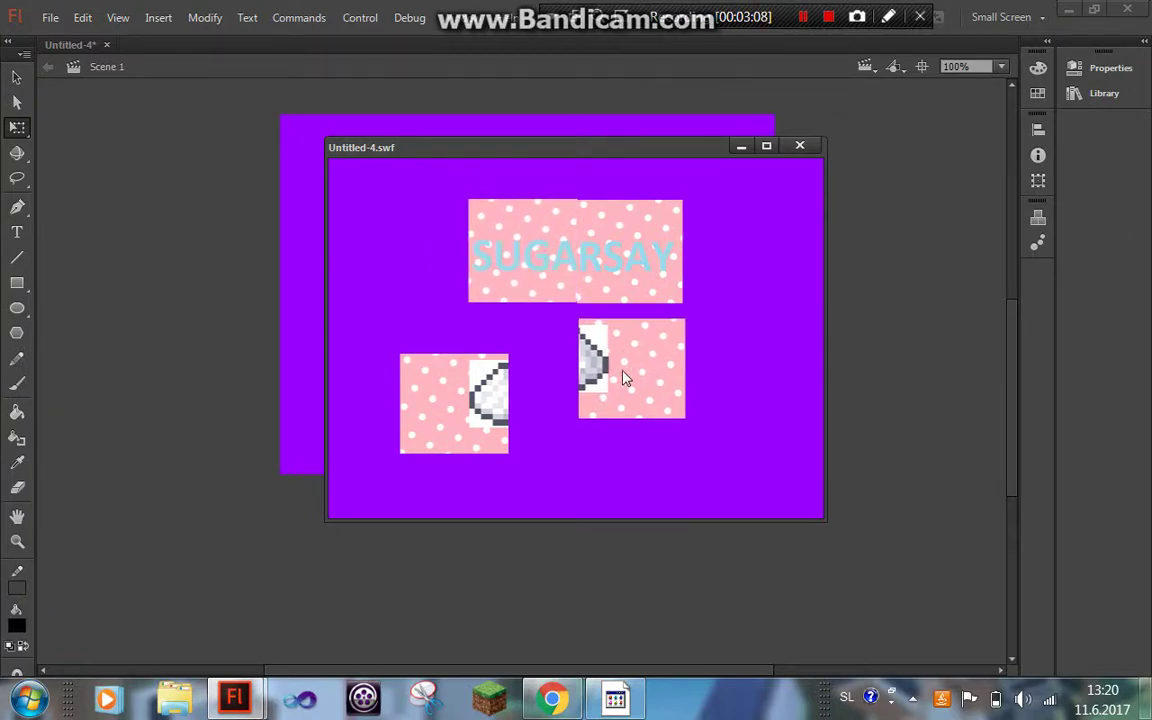
click(498, 372)
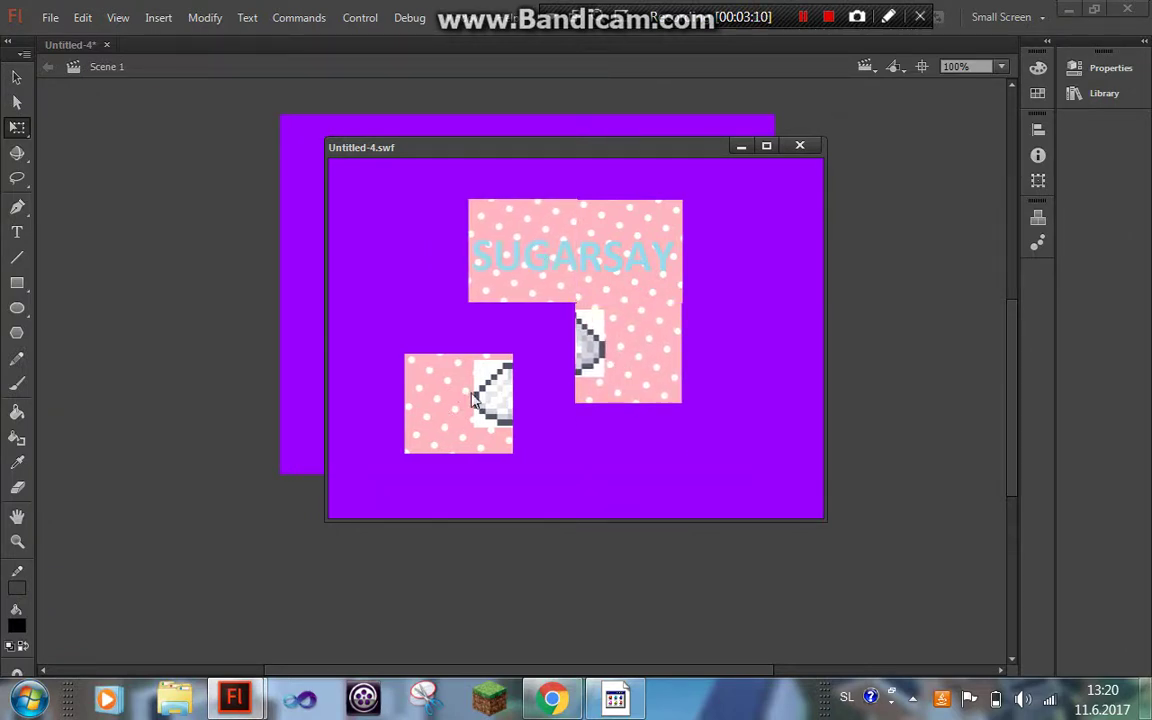
click(498, 372)
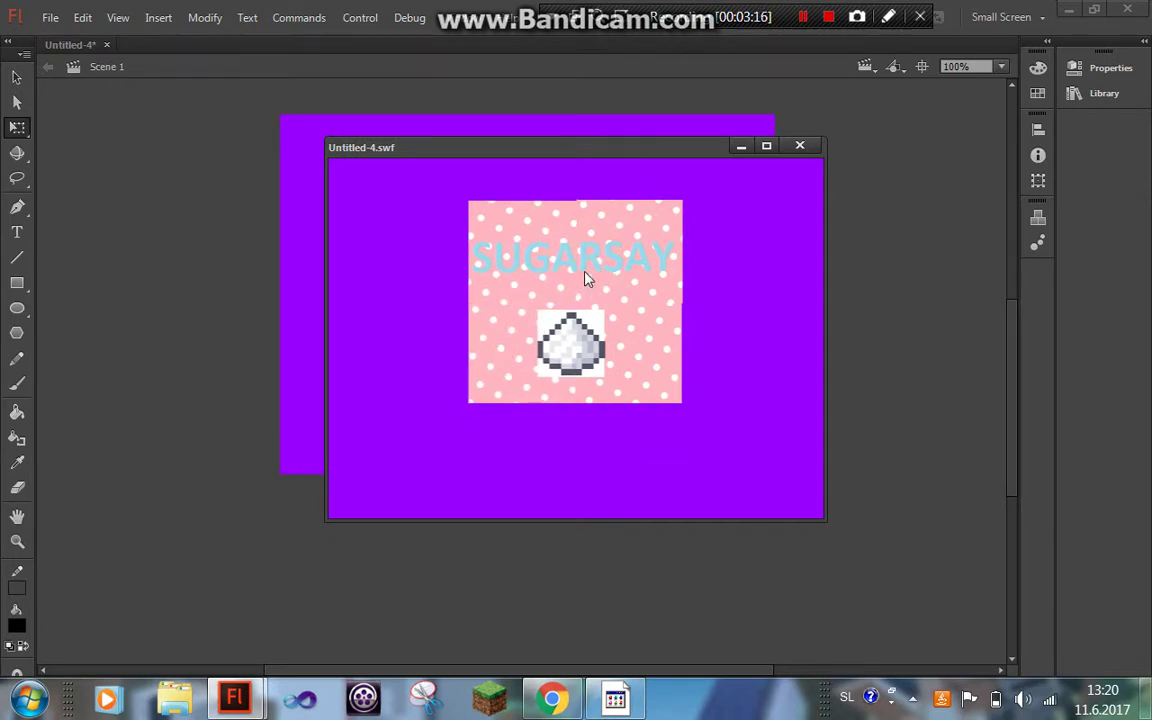
click(607, 245)
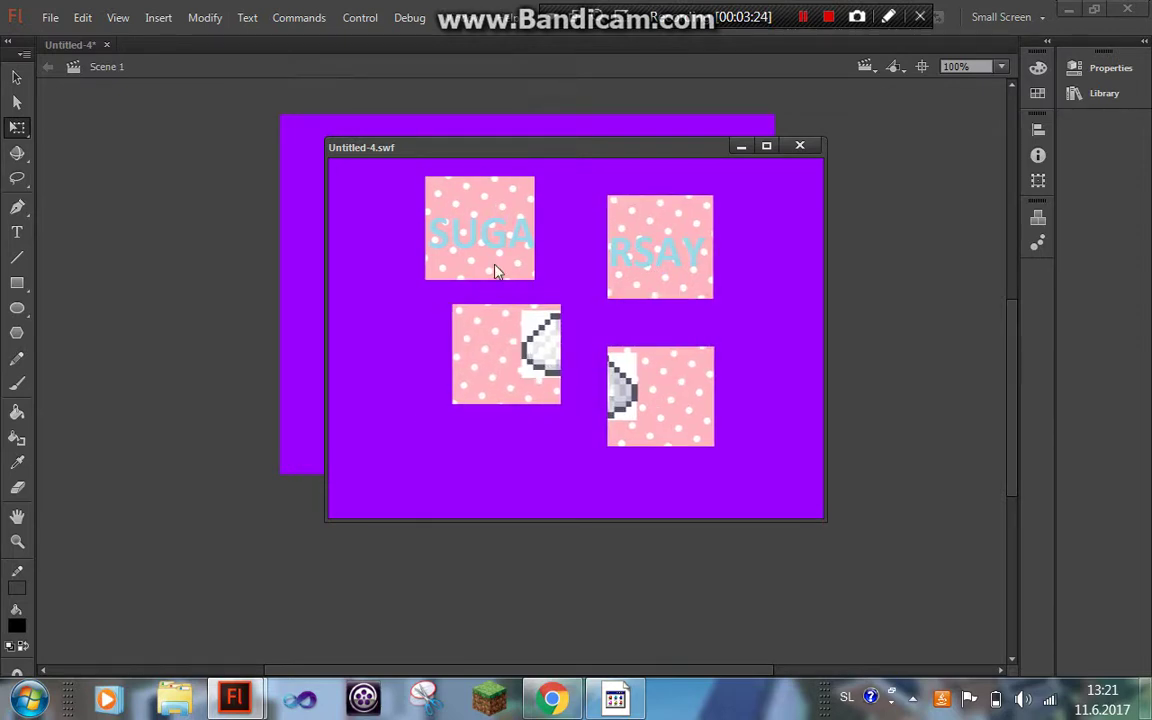
drag(496, 267, 522, 285)
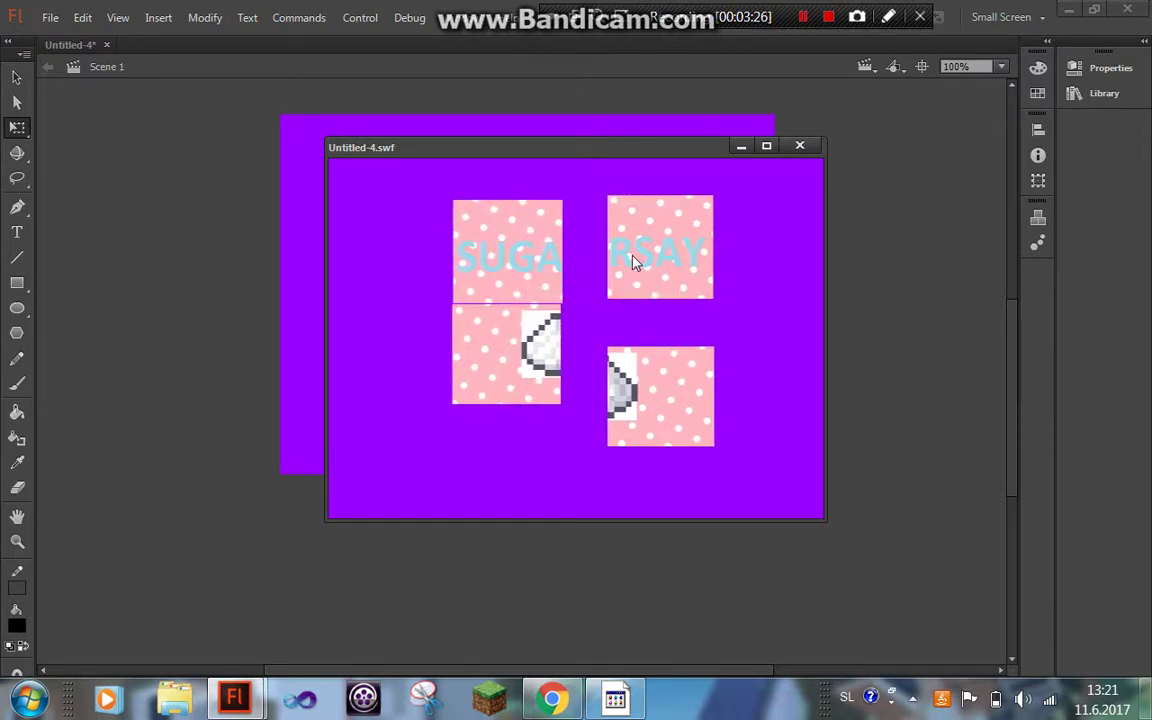
drag(635, 257, 597, 271)
click(800, 148)
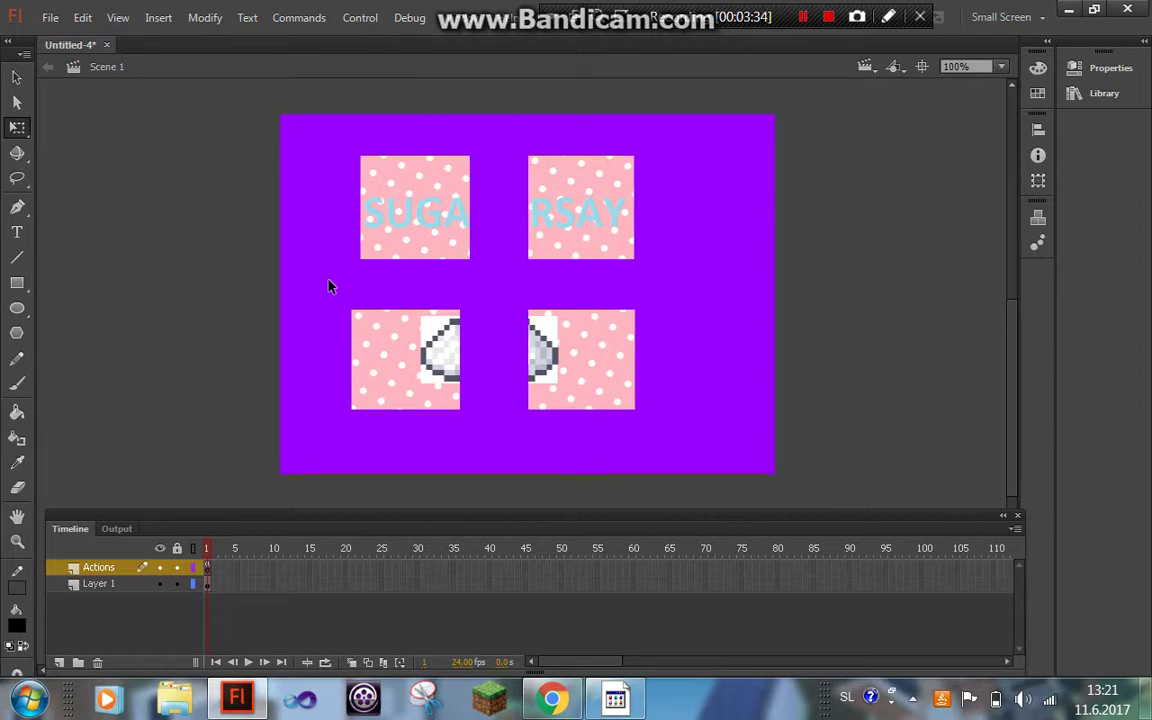
Fit the four pieces together into the complete SUGARSAY picture.
drag(463, 243, 506, 254)
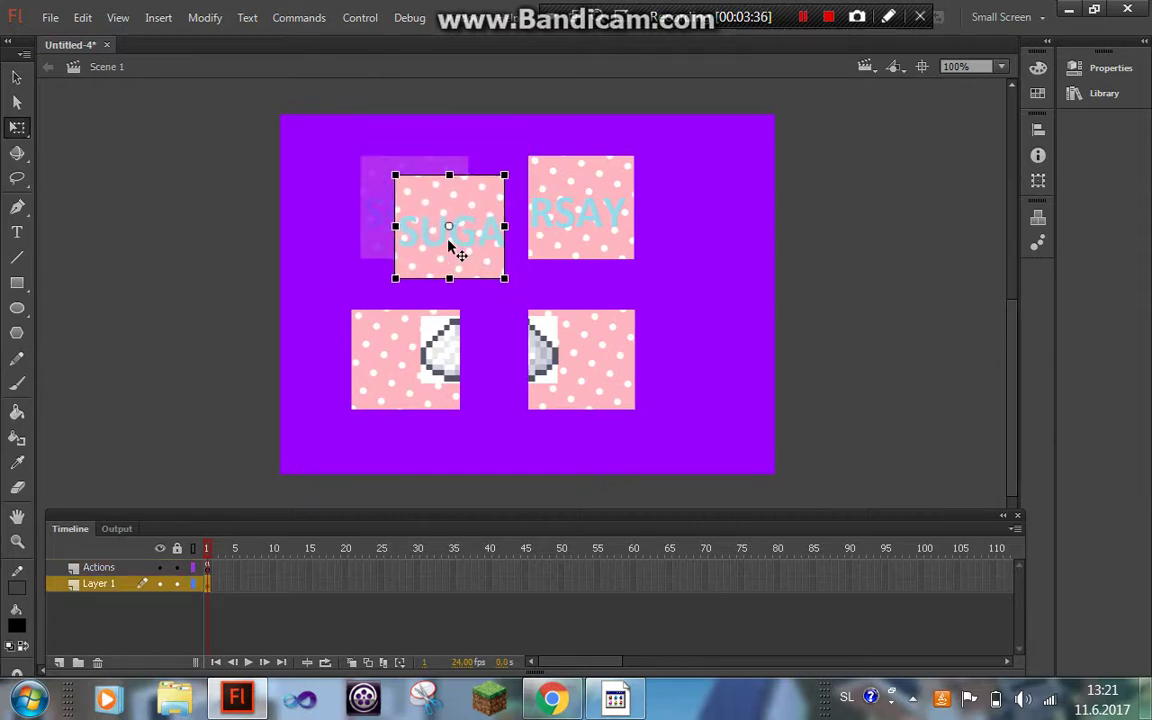
drag(563, 221, 552, 232)
drag(570, 340, 560, 314)
drag(391, 373, 442, 329)
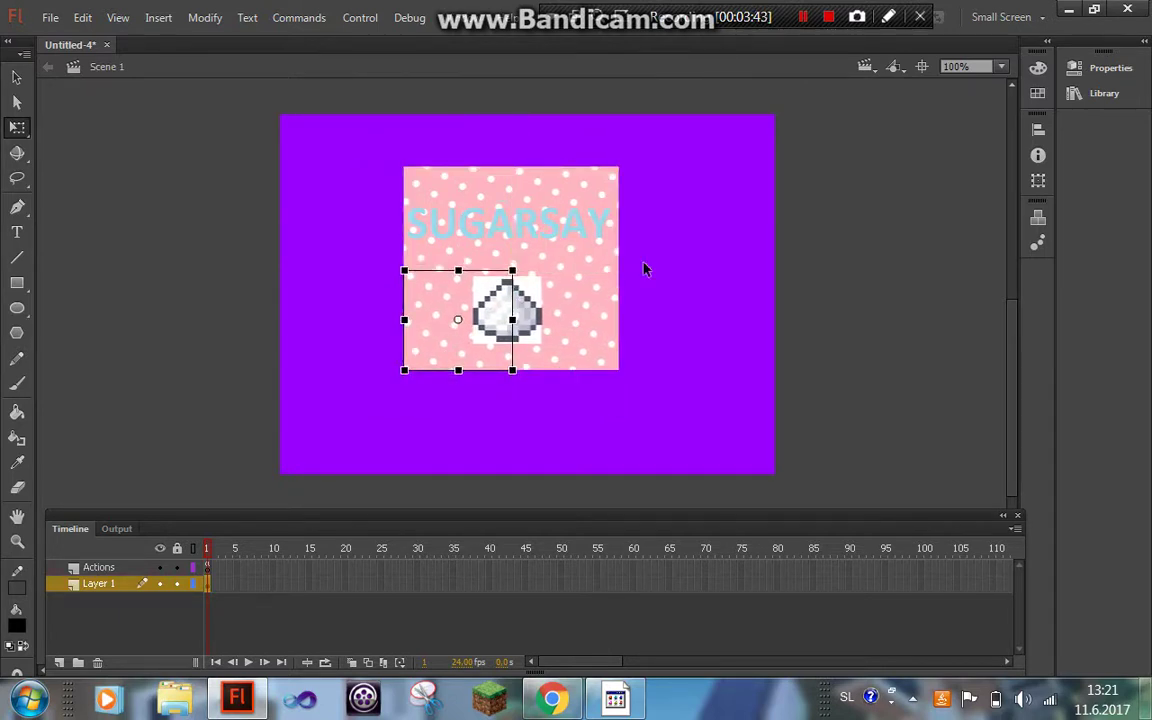
Draw black lines along the assembled picture's top, right and left edges.
click(17, 257)
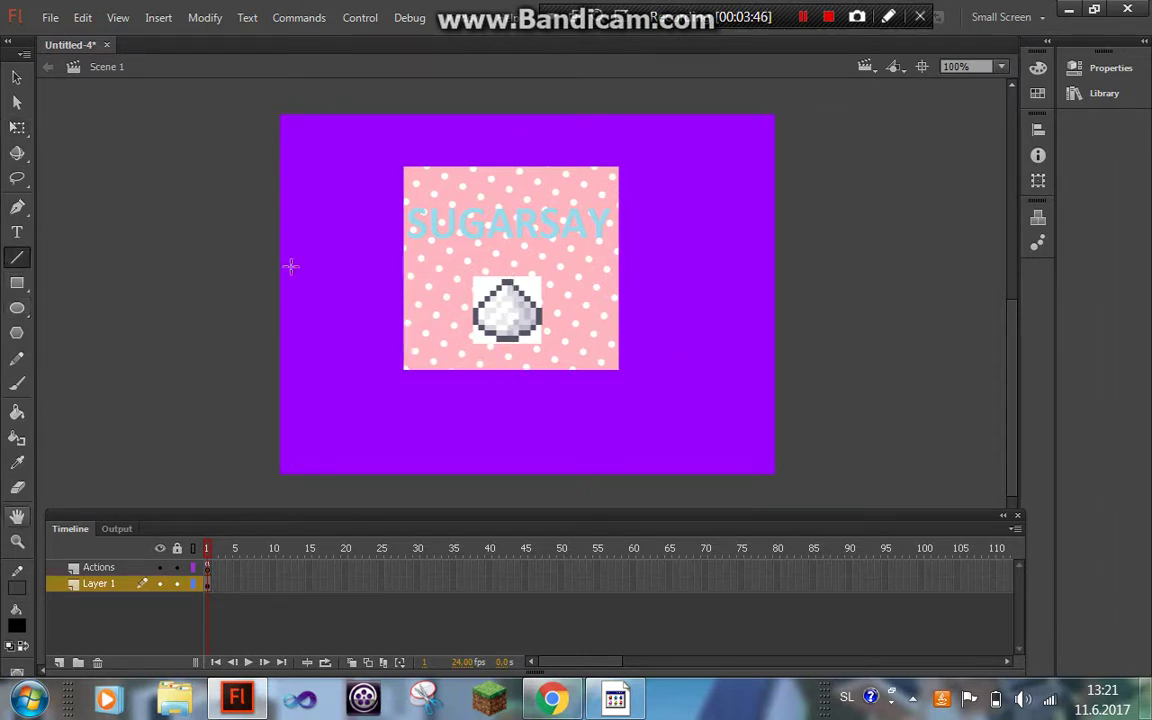
click(17, 590)
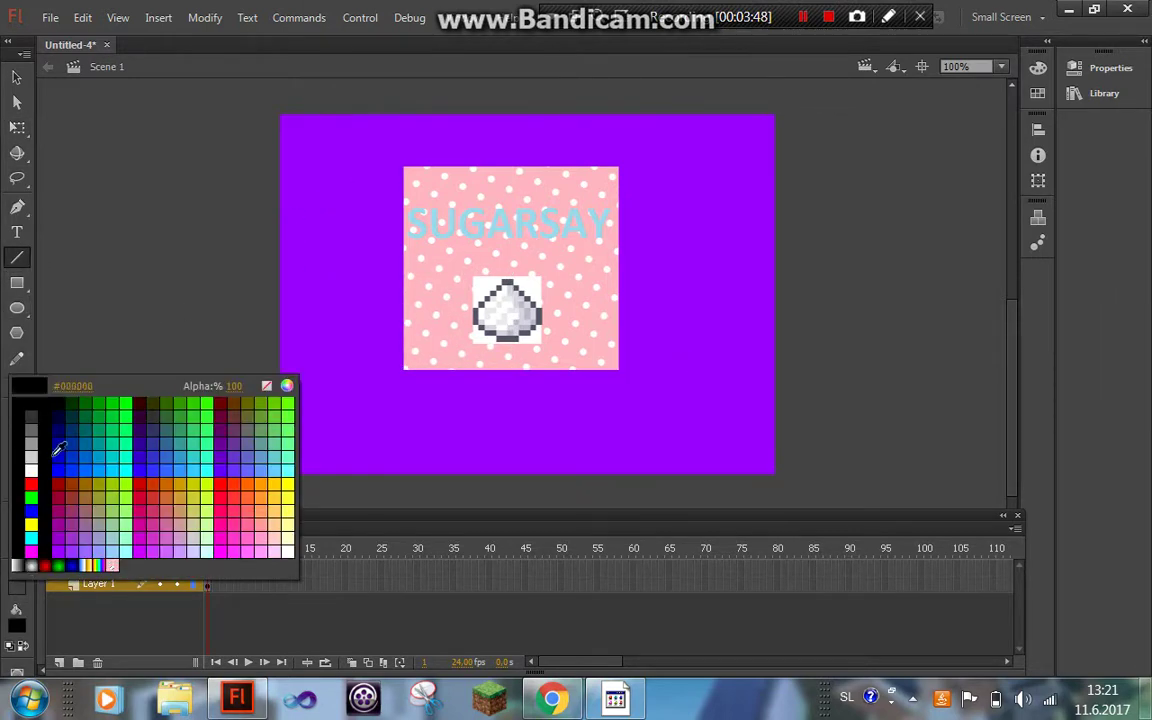
click(60, 462)
drag(406, 163, 621, 164)
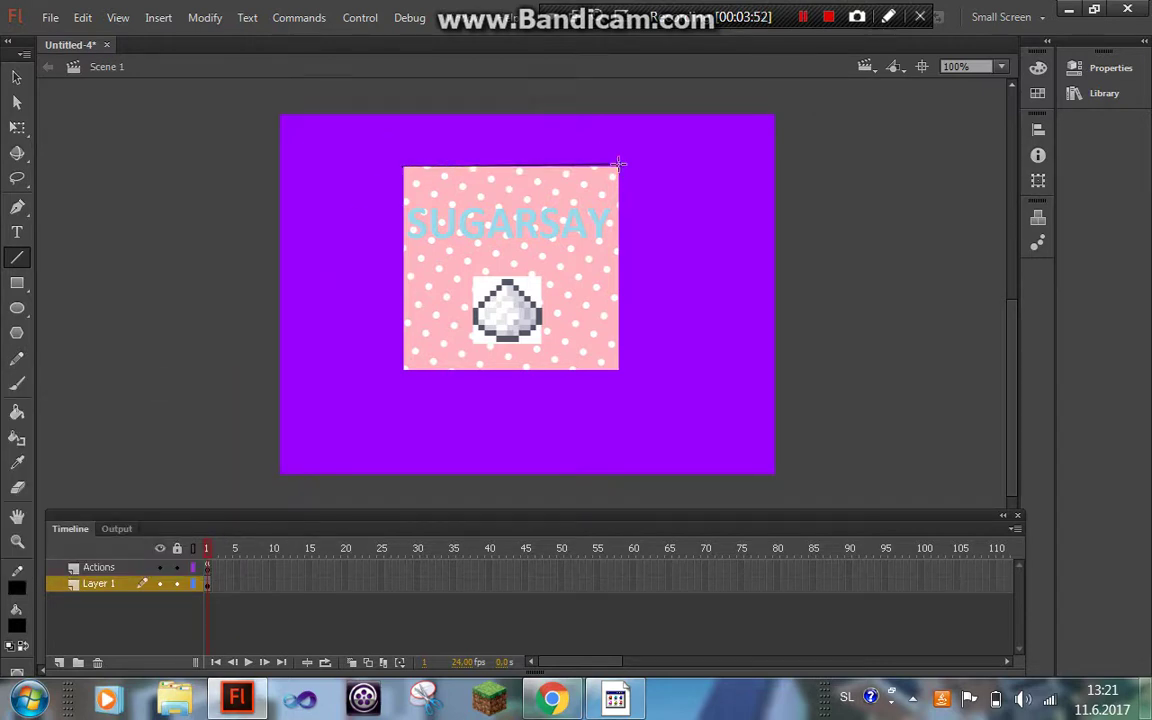
drag(621, 163, 620, 370)
mouse_move(399, 168)
mouse_down()
mouse_move(398, 370)
mouse_move(619, 371)
mouse_up()
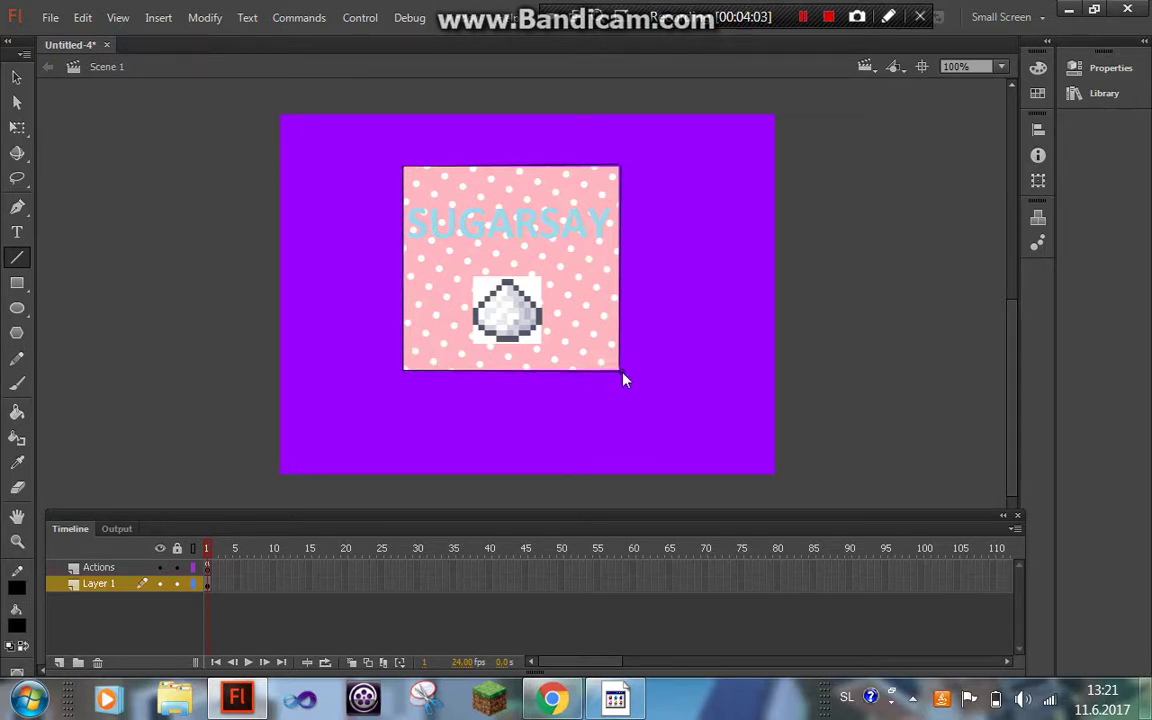
Drag each piece out of the outline to a different stage corner using Free Transform.
click(17, 127)
drag(321, 160, 512, 270)
mouse_move(473, 216)
mouse_down()
mouse_move(334, 238)
mouse_move(712, 417)
mouse_up()
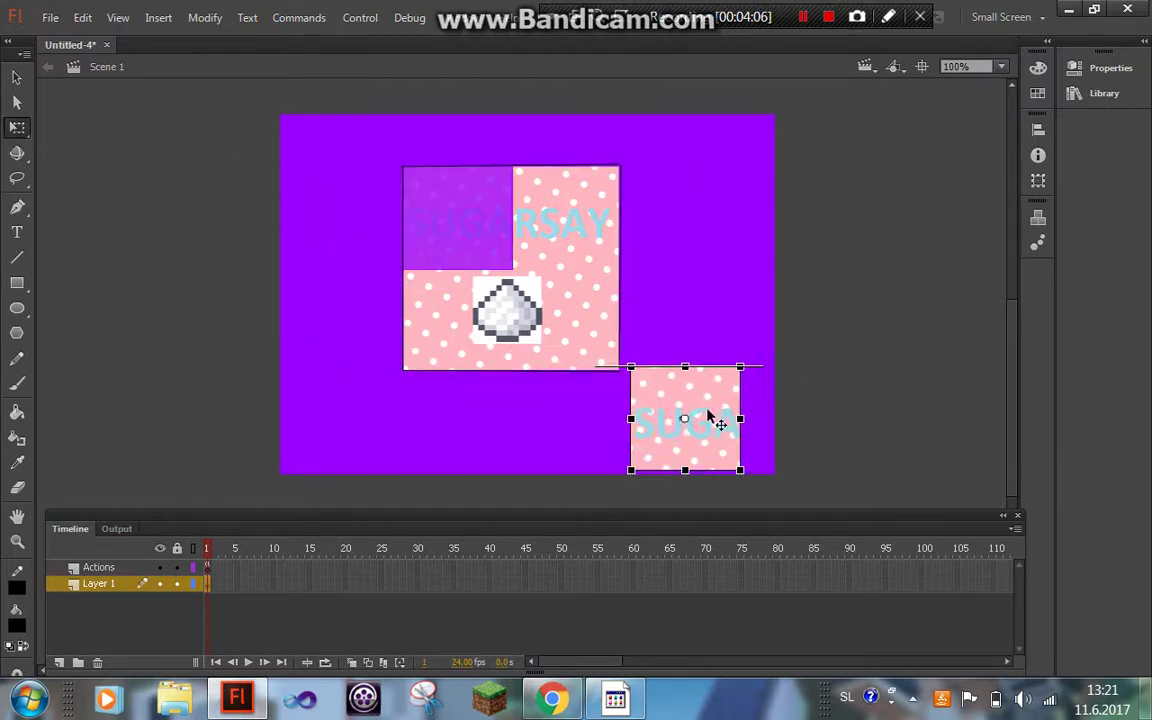
drag(507, 266, 625, 376)
mouse_move(544, 356)
mouse_down()
mouse_move(334, 411)
mouse_move(328, 456)
mouse_up()
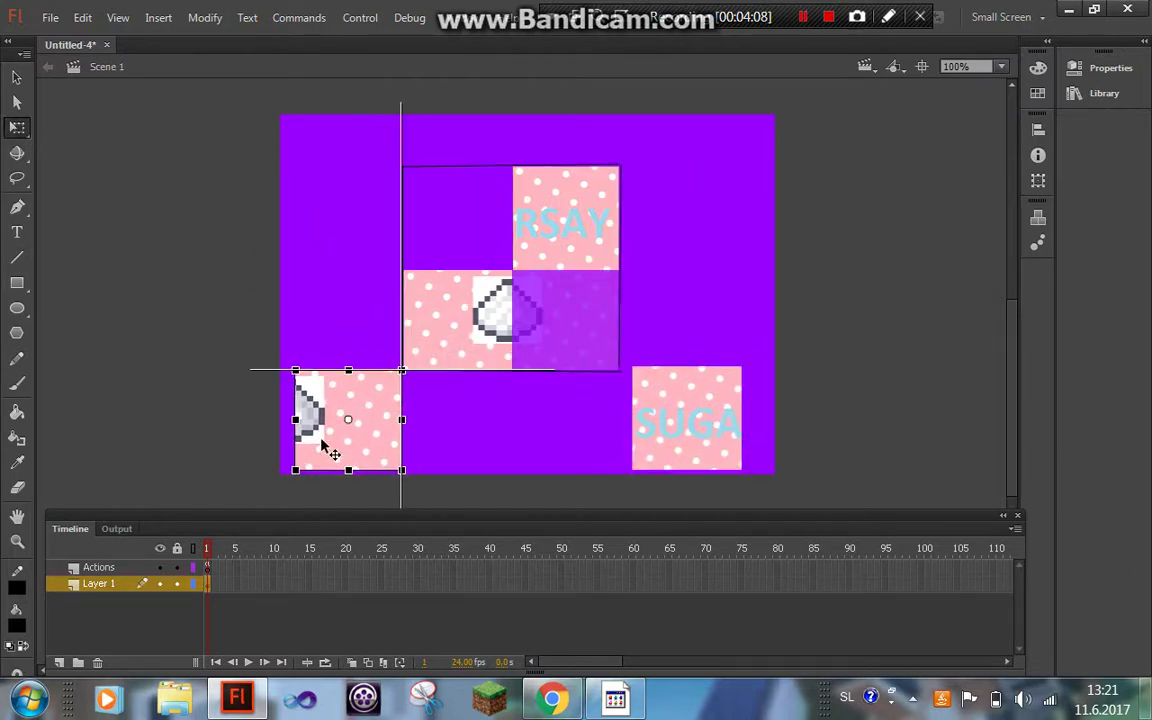
drag(470, 321, 724, 197)
drag(610, 222, 386, 214)
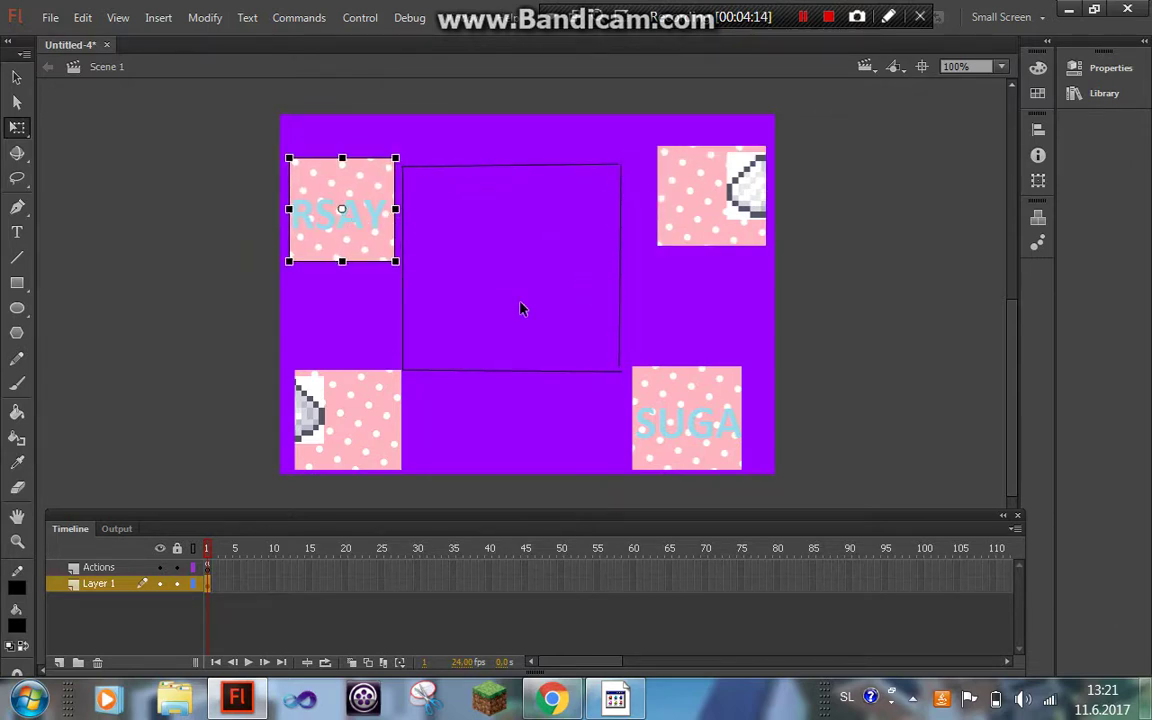
key(ctrl+Return)
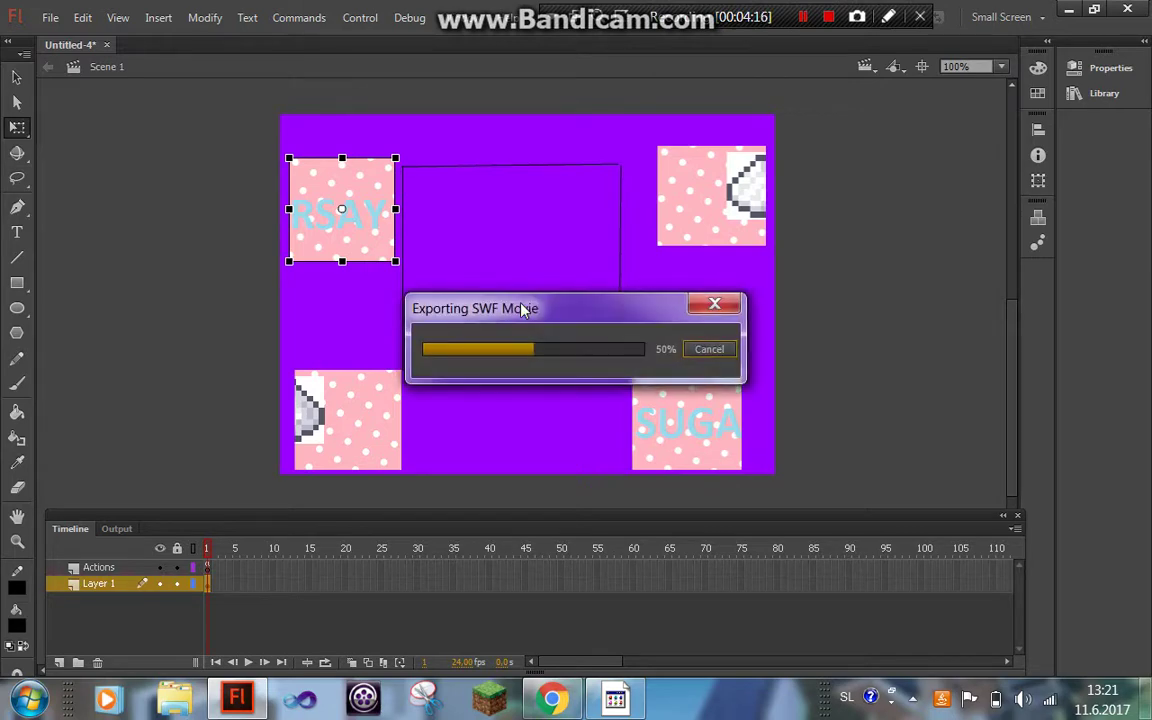
mouse_move(425, 259)
mouse_down()
mouse_move(627, 278)
mouse_move(648, 265)
mouse_up()
mouse_move(380, 420)
mouse_down()
mouse_move(517, 411)
mouse_move(643, 342)
mouse_up()
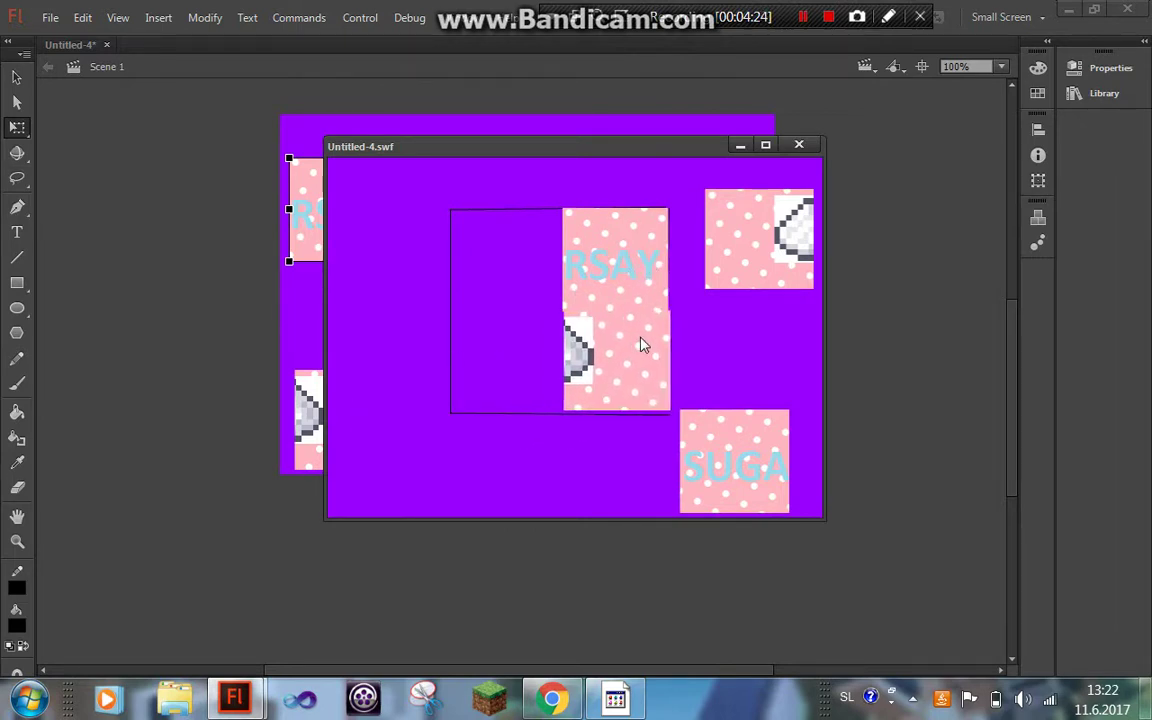
mouse_move(656, 404)
mouse_down()
mouse_move(509, 244)
mouse_move(508, 270)
mouse_move(489, 268)
mouse_up()
mouse_move(710, 260)
mouse_down()
mouse_move(519, 305)
mouse_move(480, 374)
mouse_up()
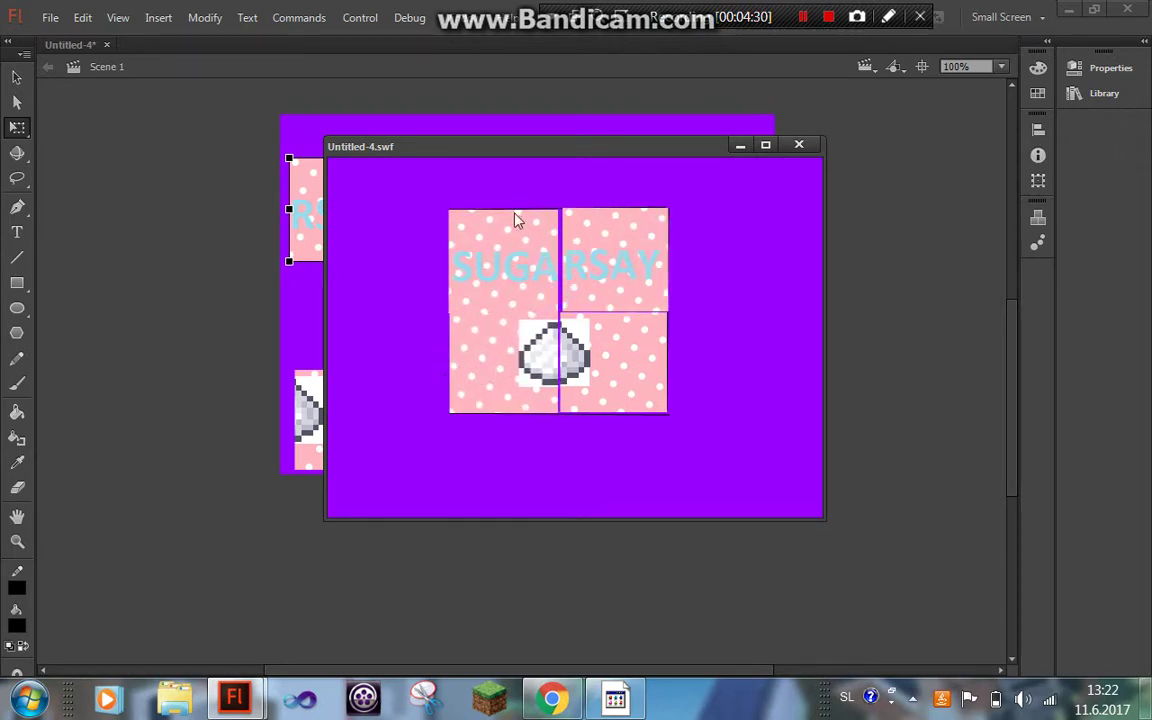
click(799, 145)
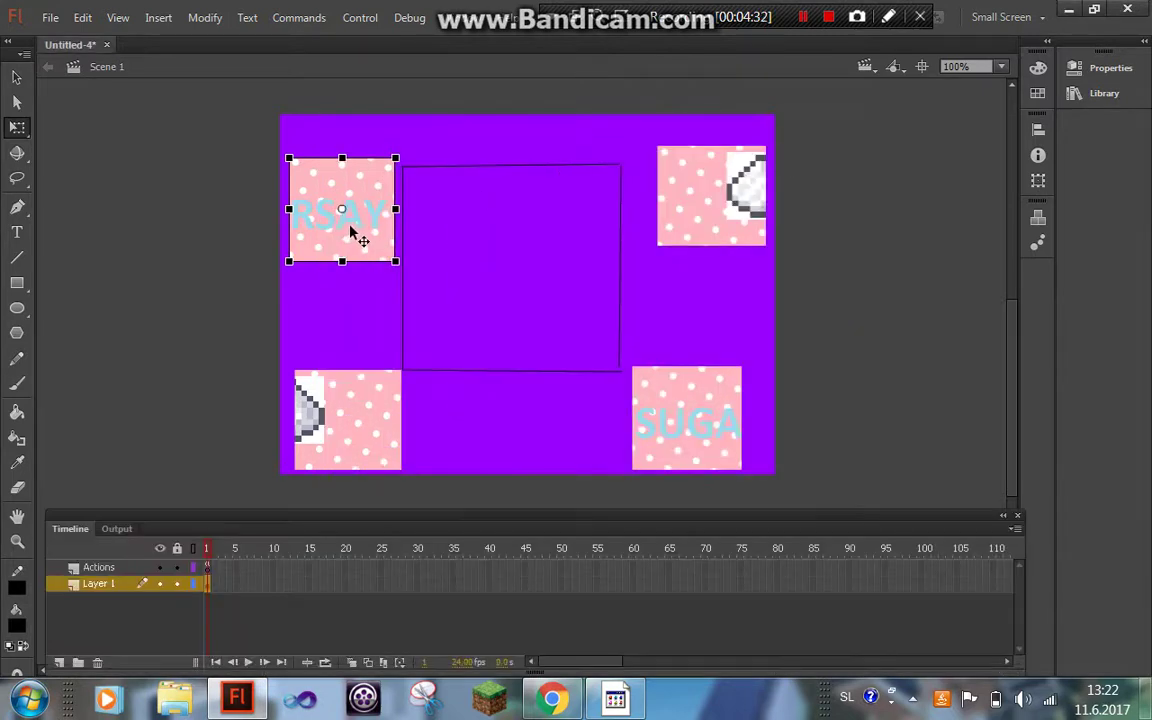